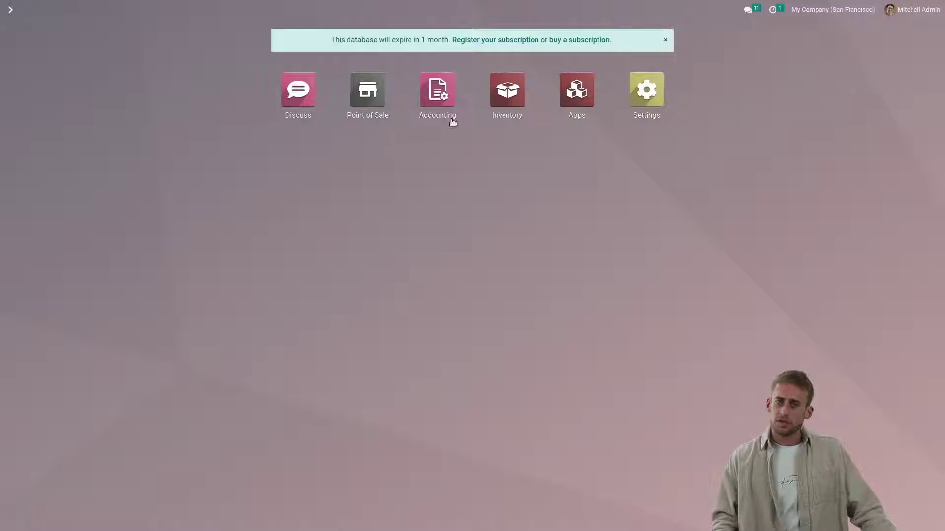
Open a new Point of Sale session for the Shop with 0 opening cash and show products from all categories
{"action": "left_click", "coordinate": [373, 98]}
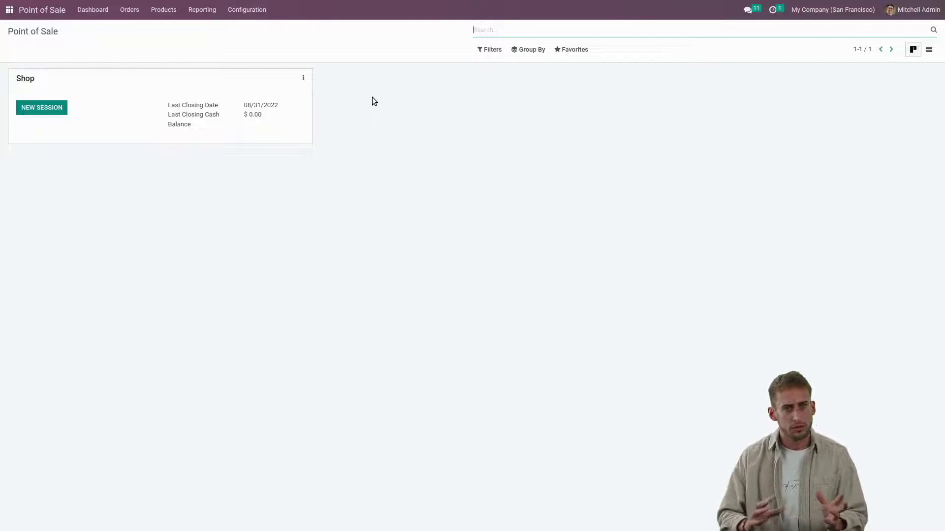
{"action": "left_click", "coordinate": [42, 108]}
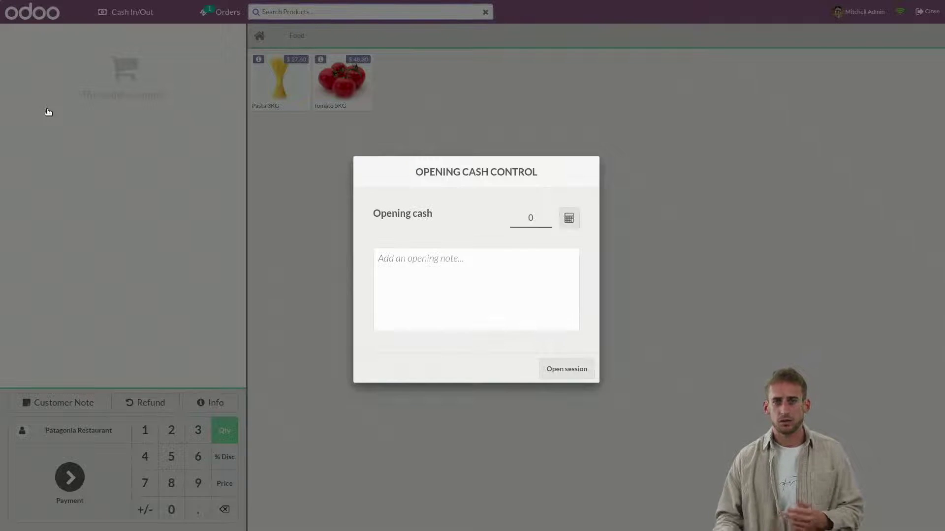
{"action": "left_click", "coordinate": [566, 370]}
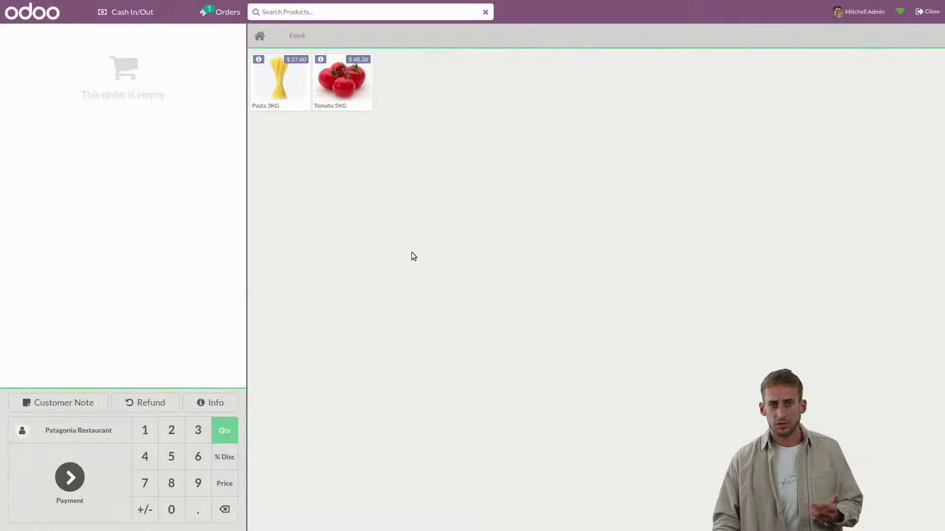
{"action": "left_click", "coordinate": [259, 37]}
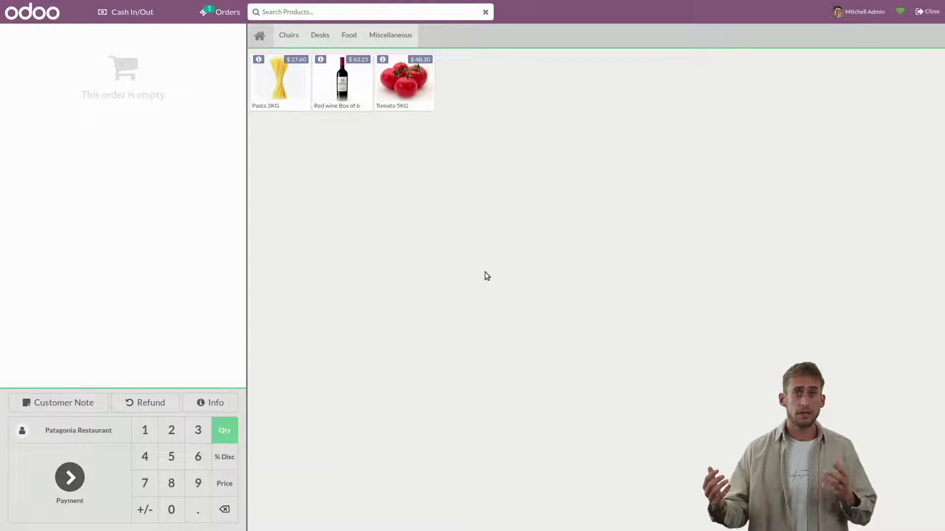
Add 2 Pasta 3KG, 6 Tomato 5KG and 4 Red wine Box of 6 to the order
{"action": "left_click", "coordinate": [285, 89]}
{"action": "left_click", "coordinate": [283, 89]}
{"action": "left_click", "coordinate": [397, 78]}
{"action": "left_click", "coordinate": [396, 77]}
{"action": "left_click", "coordinate": [396, 77]}
{"action": "left_click", "coordinate": [397, 78]}
{"action": "left_click", "coordinate": [397, 78]}
{"action": "left_click", "coordinate": [396, 78]}
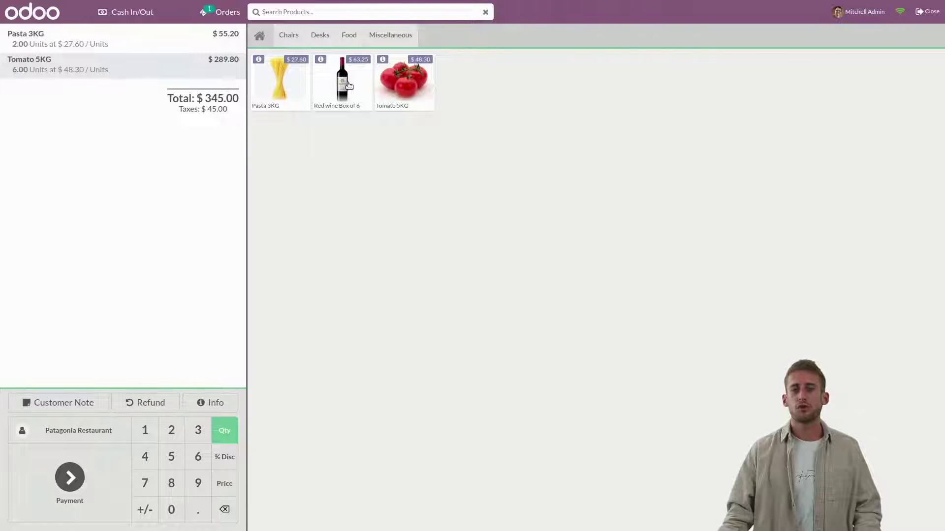
{"action": "left_click", "coordinate": [349, 86]}
{"action": "left_click", "coordinate": [348, 86]}
{"action": "left_click", "coordinate": [348, 86]}
{"action": "left_click", "coordinate": [349, 85]}
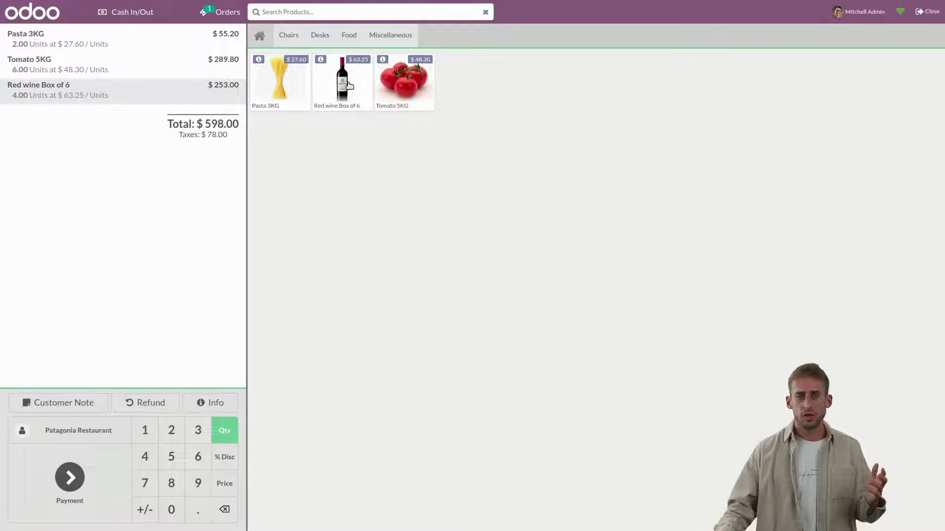
Search the customers for "pata" and assign the second individual contact of Patagonia Restaurant to the order
{"action": "left_click", "coordinate": [48, 431]}
{"action": "left_click", "coordinate": [657, 43]}
{"action": "type", "text": "pata"}
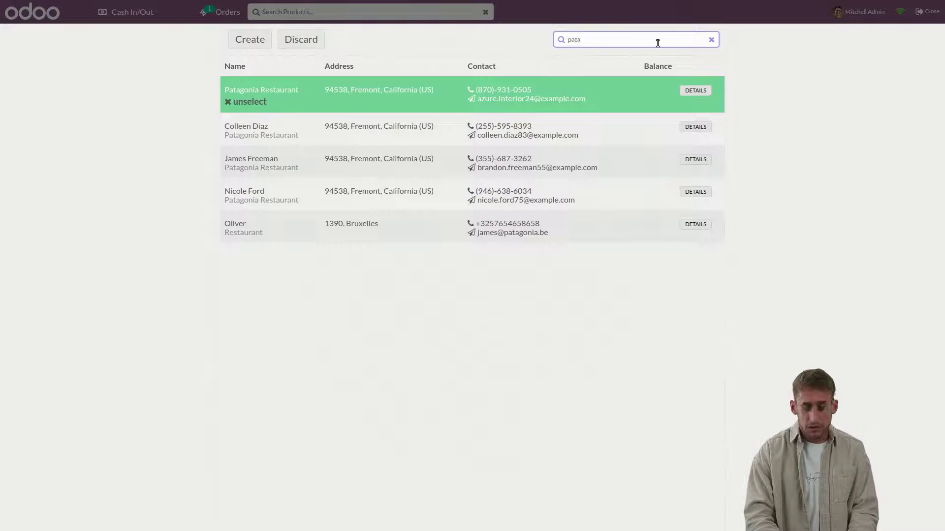
{"action": "type", "text": "ga"}
{"action": "key", "text": "BackSpace"}
{"action": "key", "text": "BackSpace"}
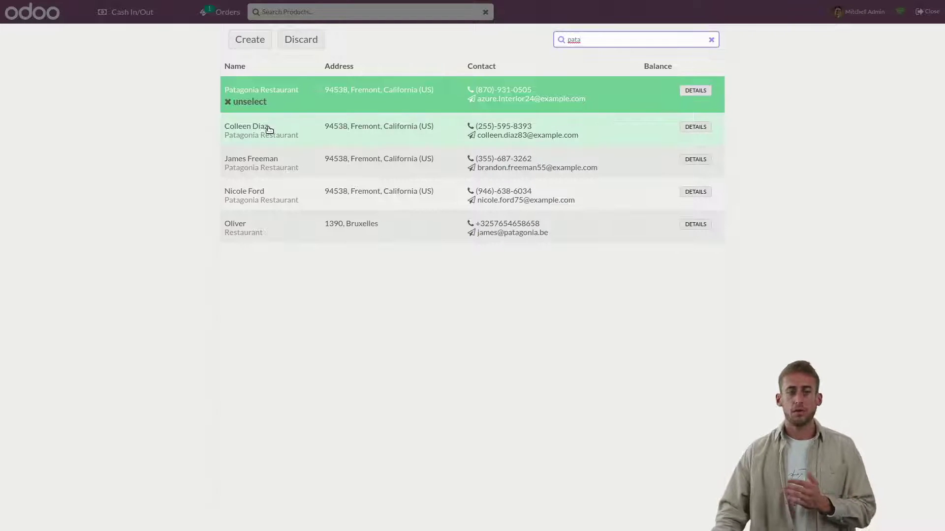
{"action": "left_click", "coordinate": [288, 167]}
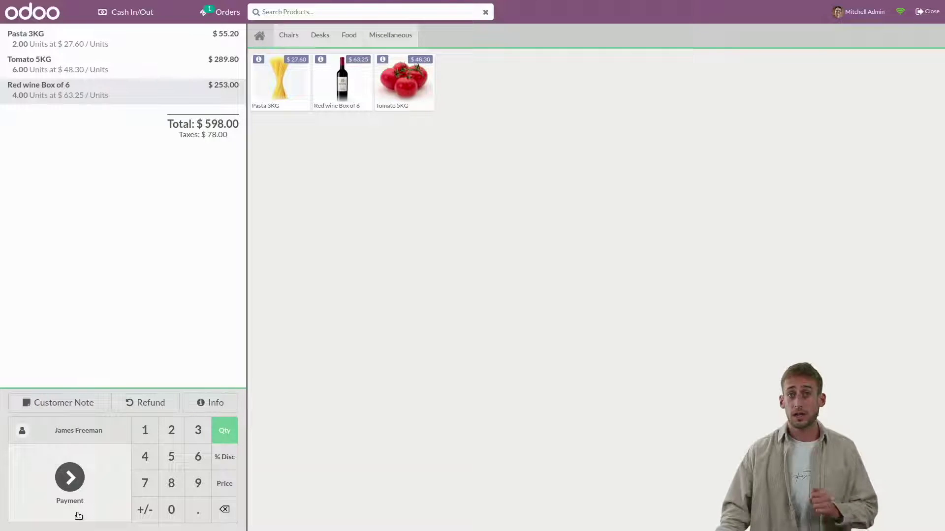
Charge the order to the Customer Account payment method and remove the existing Bank payment line
{"action": "left_click", "coordinate": [72, 476]}
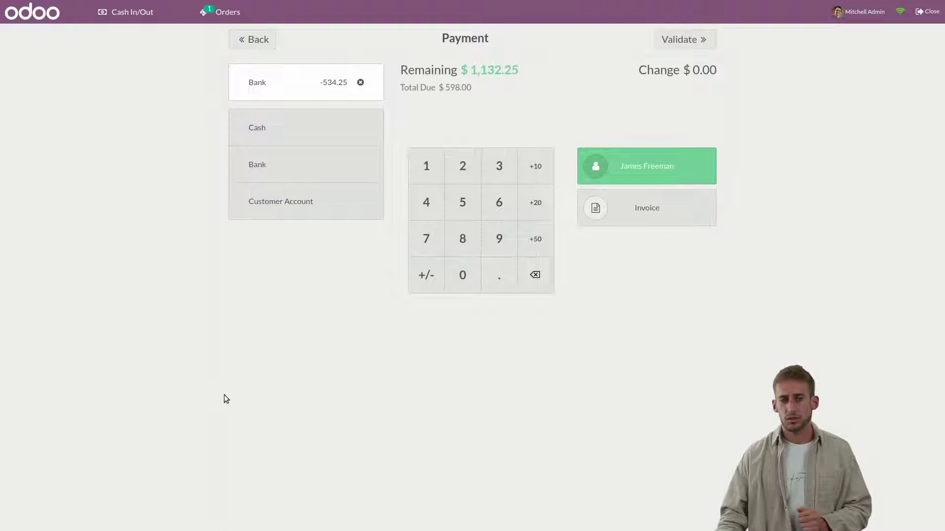
{"action": "left_click", "coordinate": [304, 212]}
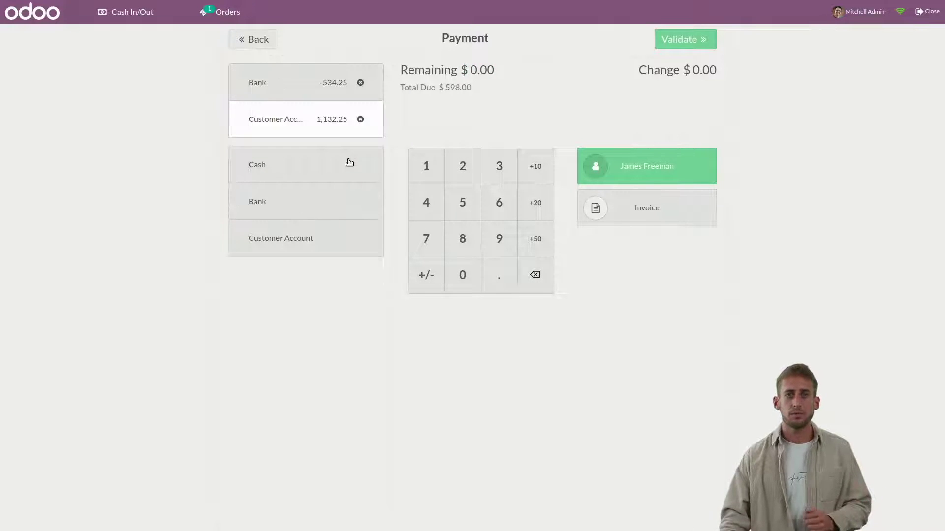
{"action": "left_click", "coordinate": [360, 82]}
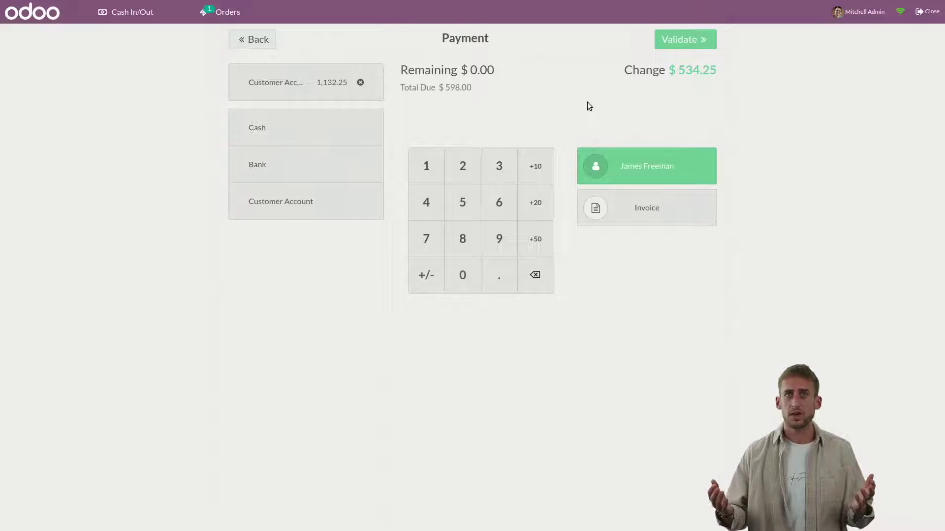
Validate the order with an invoice requested and start a new order
{"action": "left_click", "coordinate": [615, 208]}
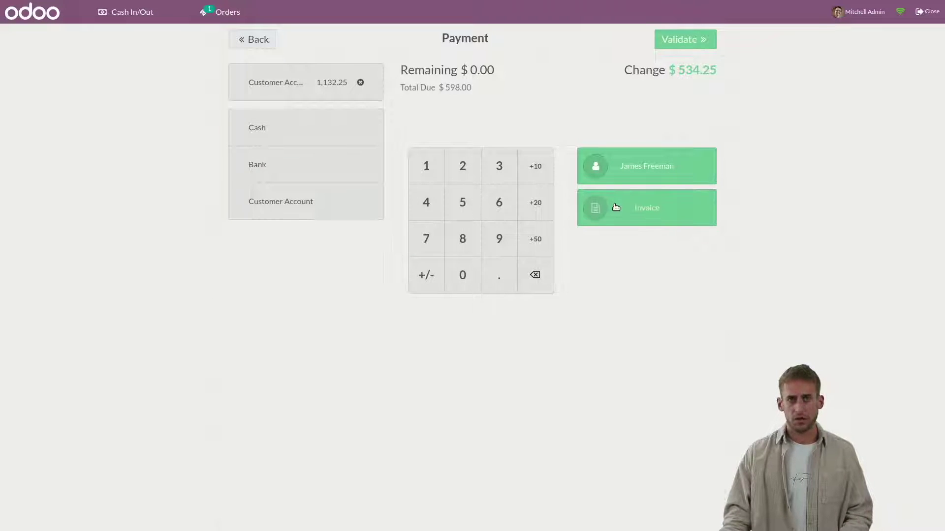
{"action": "left_click", "coordinate": [683, 38]}
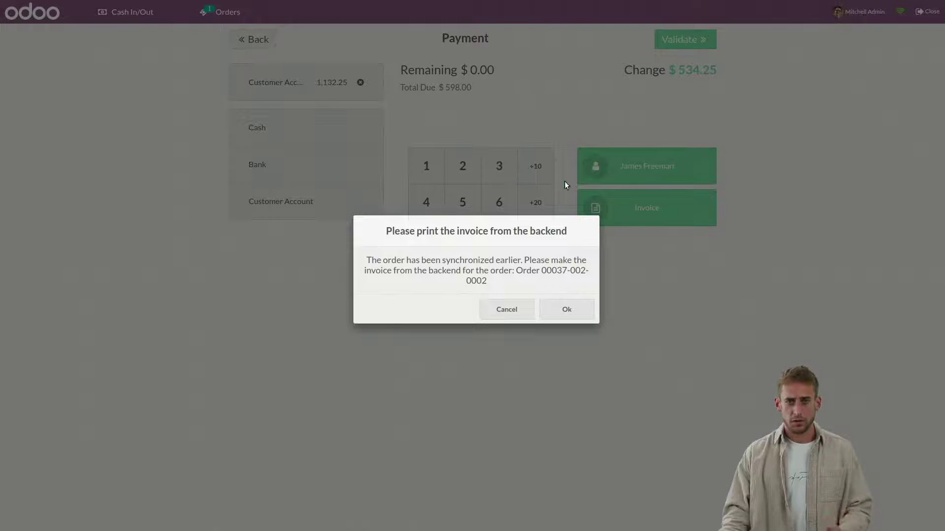
{"action": "left_click", "coordinate": [566, 309]}
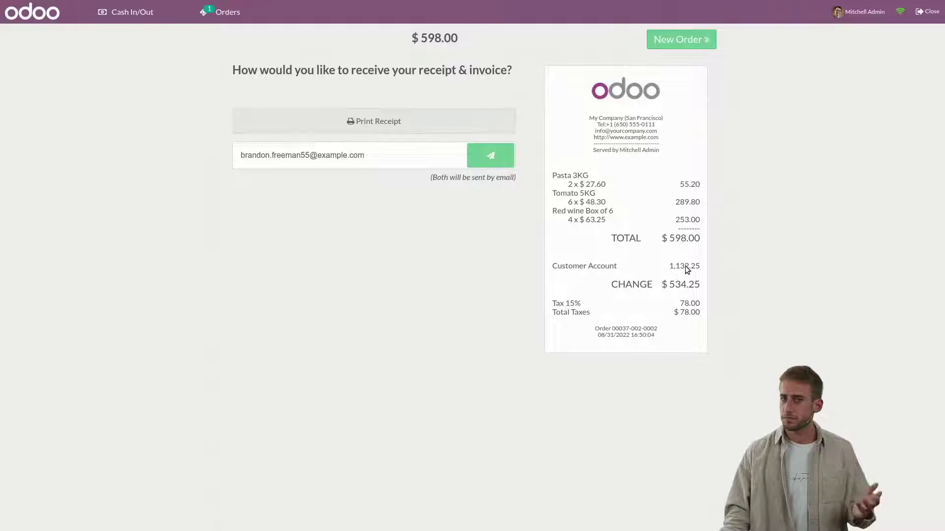
{"action": "left_click", "coordinate": [699, 44]}
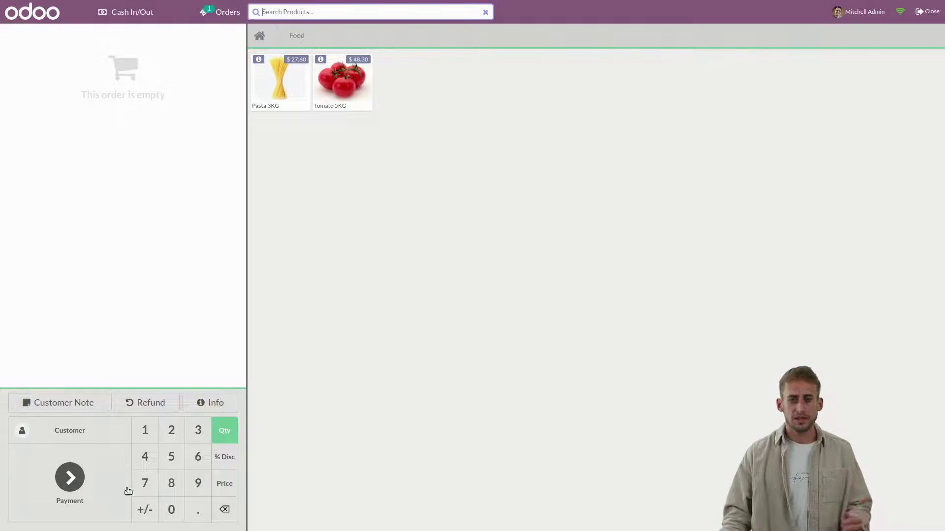
Search the customer list for "patag" to check Patagonia Restaurant's balance, without selecting a customer
{"action": "left_click", "coordinate": [74, 431]}
{"action": "left_click", "coordinate": [623, 39]}
{"action": "type", "text": "pa"}
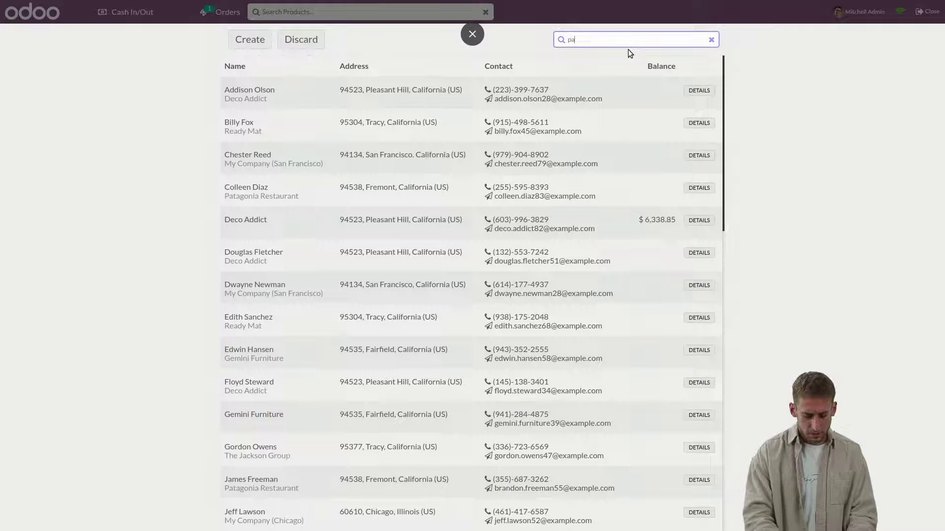
{"action": "type", "text": "taga"}
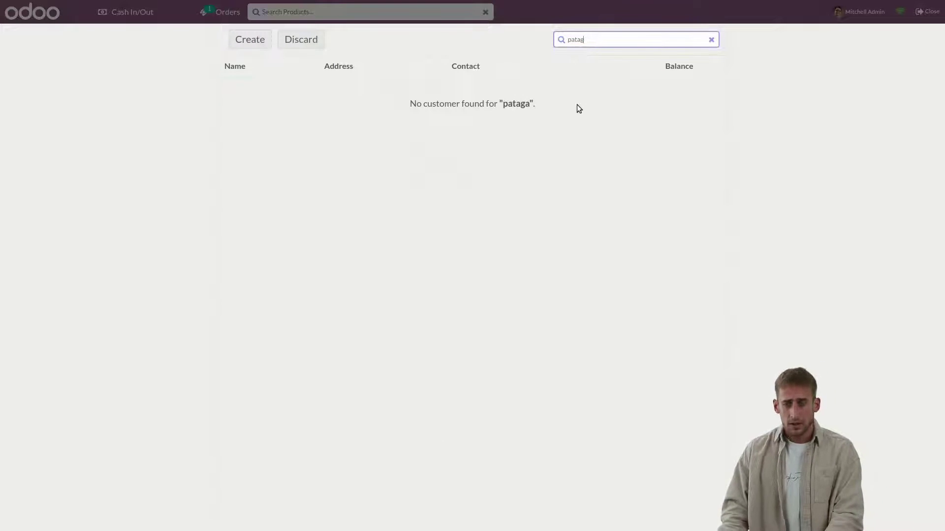
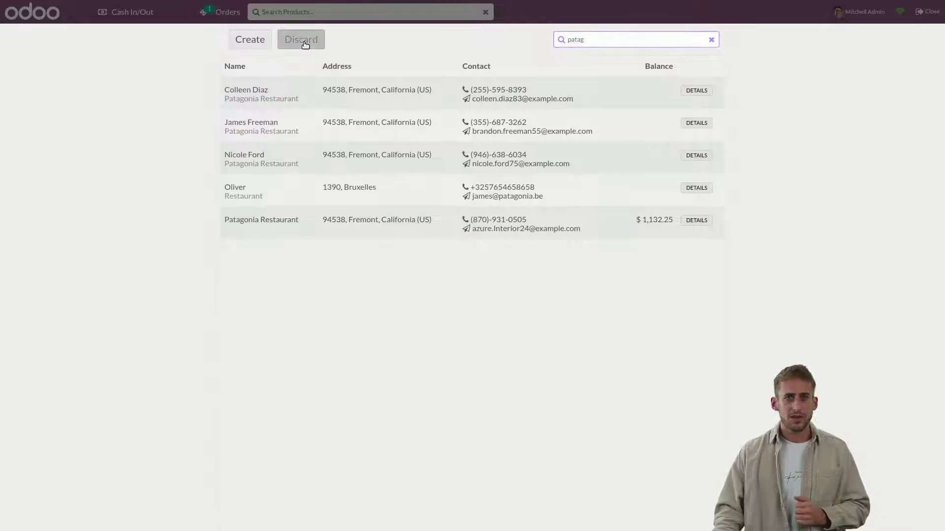
{"action": "left_click", "coordinate": [302, 42]}
Close the Point of Sale session, accepting the payments difference as a profit/loss entry
{"action": "left_click", "coordinate": [923, 13]}
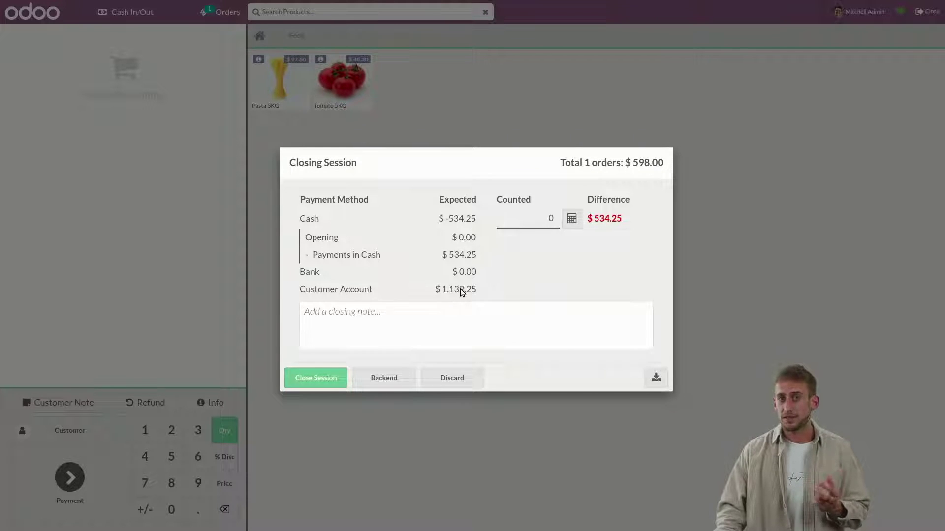
{"action": "left_click", "coordinate": [322, 378]}
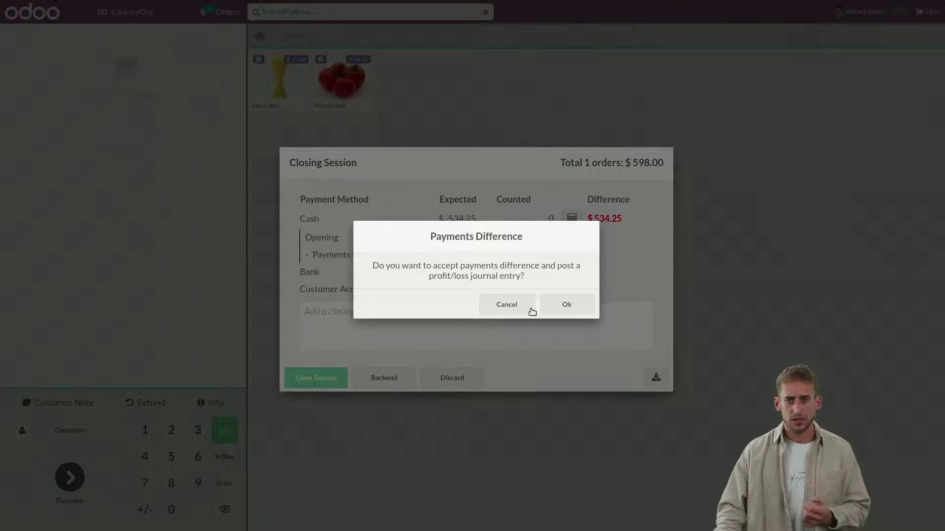
{"action": "left_click", "coordinate": [563, 305]}
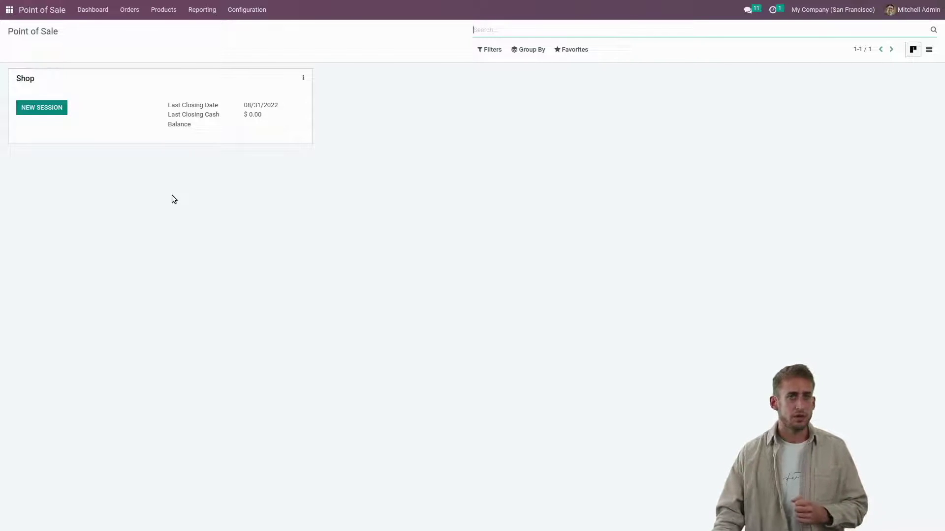
Open the Patagonia Restaurant record from the Point of Sale customers
{"action": "left_click", "coordinate": [135, 15]}
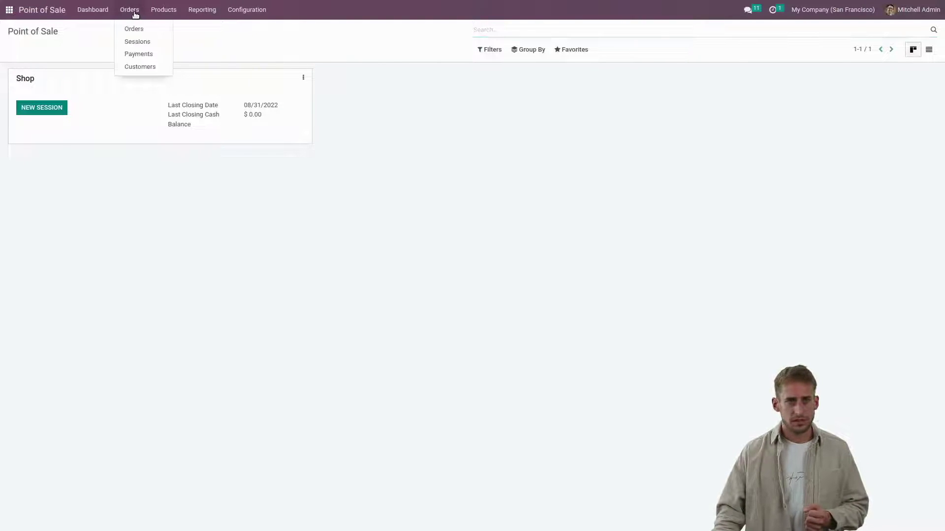
{"action": "left_click", "coordinate": [129, 67]}
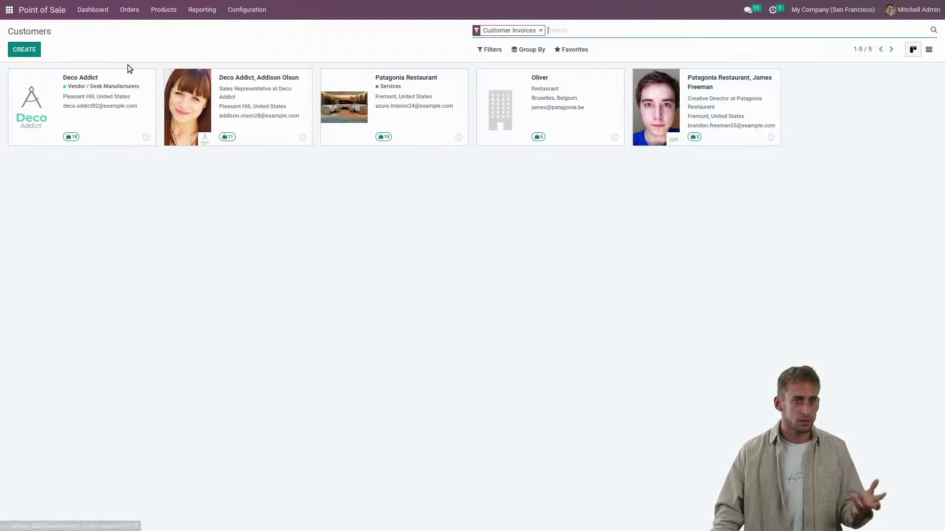
{"action": "left_click", "coordinate": [419, 110]}
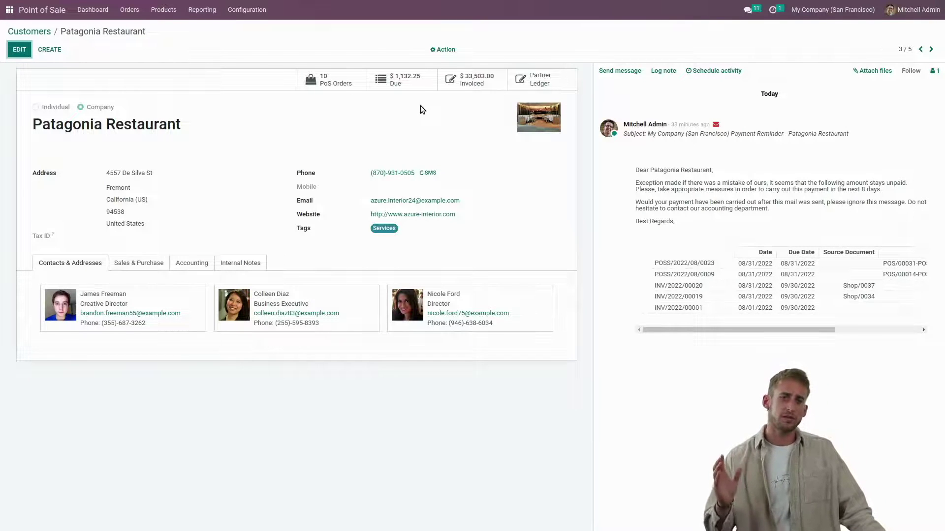
Review the payments and products of Patagonia Restaurant's most recent PoS order and return to its customer record
{"action": "left_click", "coordinate": [326, 87]}
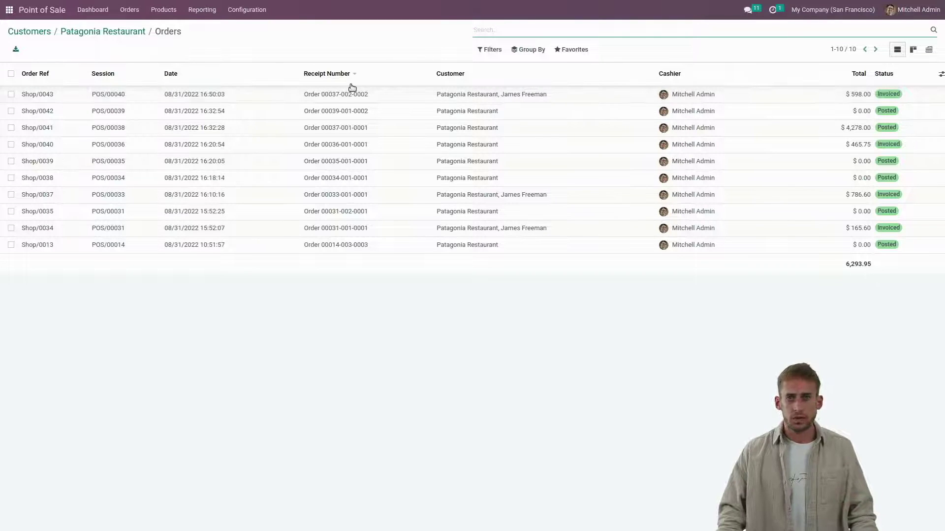
{"action": "left_click", "coordinate": [341, 96]}
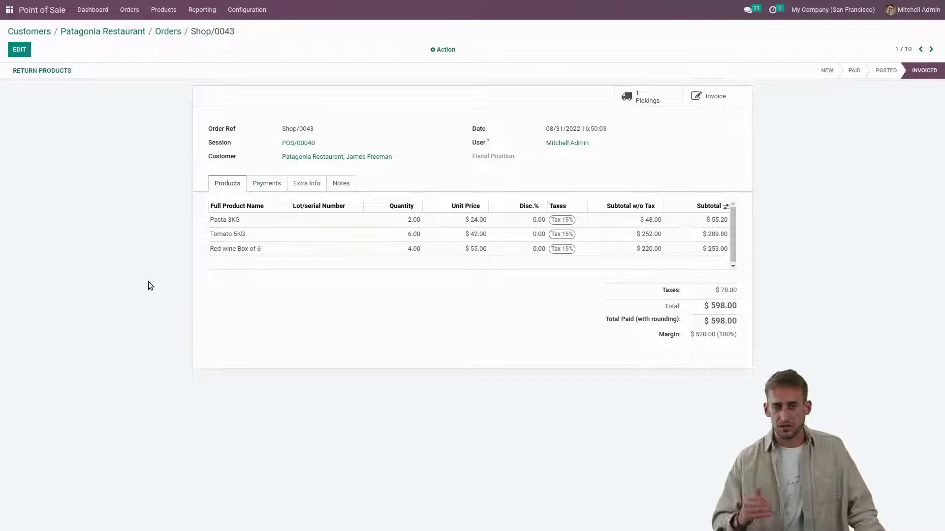
{"action": "left_click", "coordinate": [261, 185]}
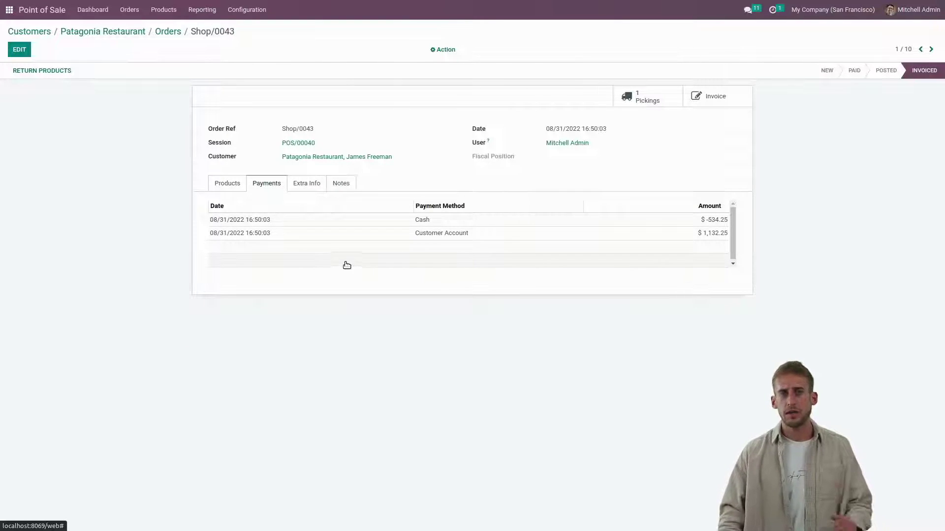
{"action": "left_click", "coordinate": [215, 192]}
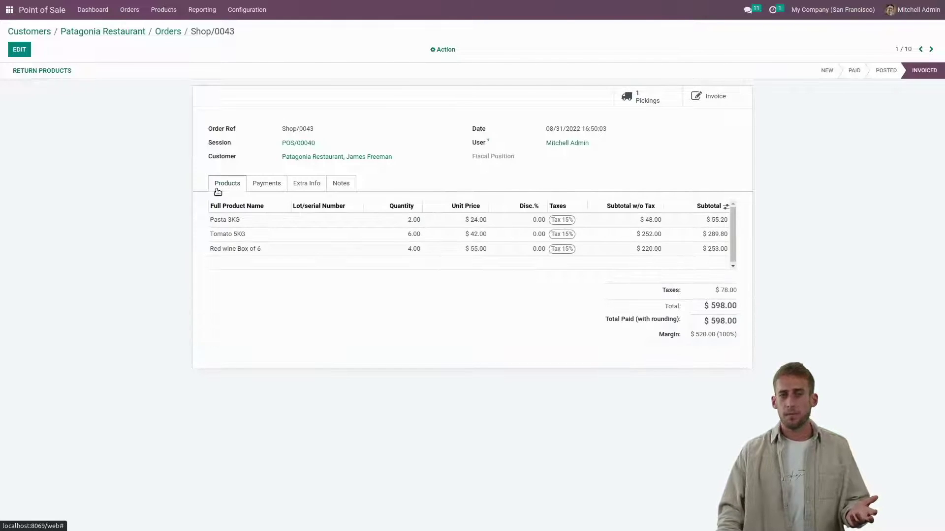
{"action": "left_click", "coordinate": [101, 31]}
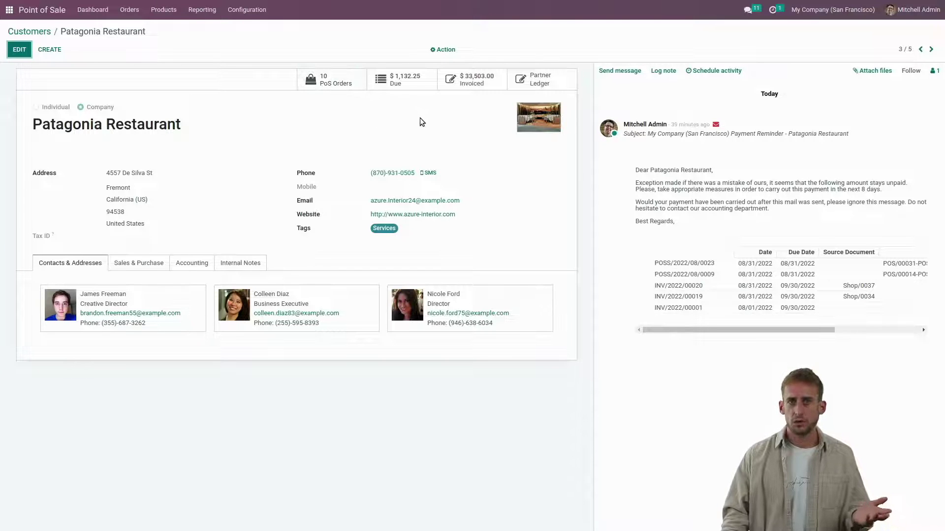
Open Patagonia Restaurant's due amounts, check the Total Due column and send the payment reminder by email
{"action": "left_click", "coordinate": [412, 86]}
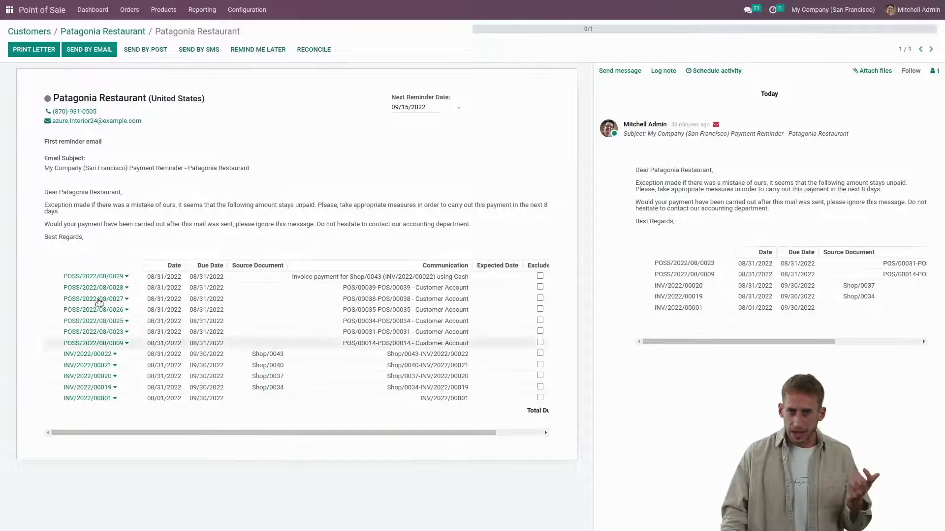
{"action": "left_click_drag", "start_coordinate": [119, 430], "coordinate": [202, 451]}
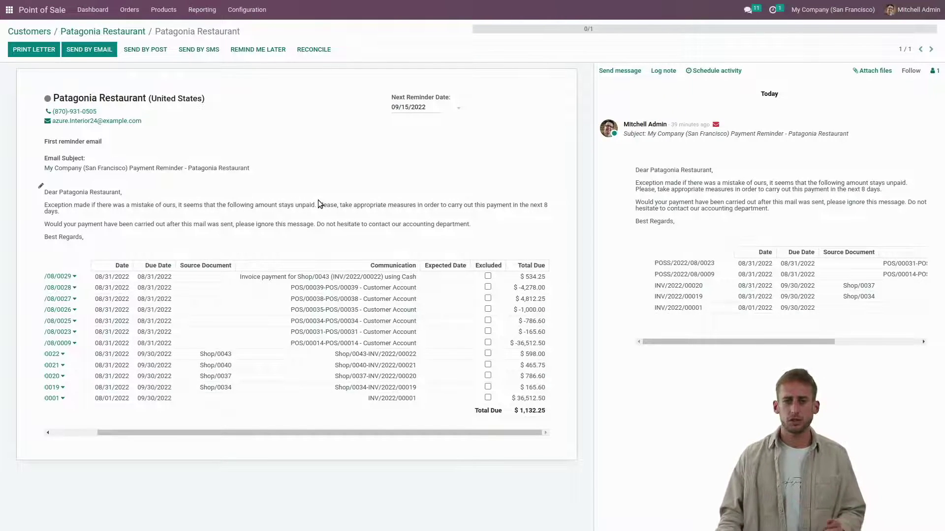
{"action": "left_click", "coordinate": [86, 52]}
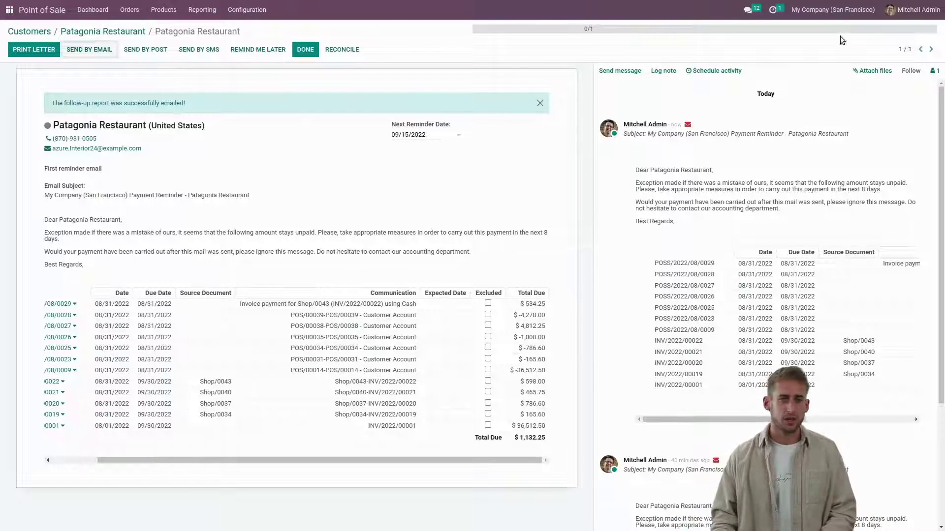
Return to the customers overview and display it as a list
{"action": "left_click", "coordinate": [29, 31]}
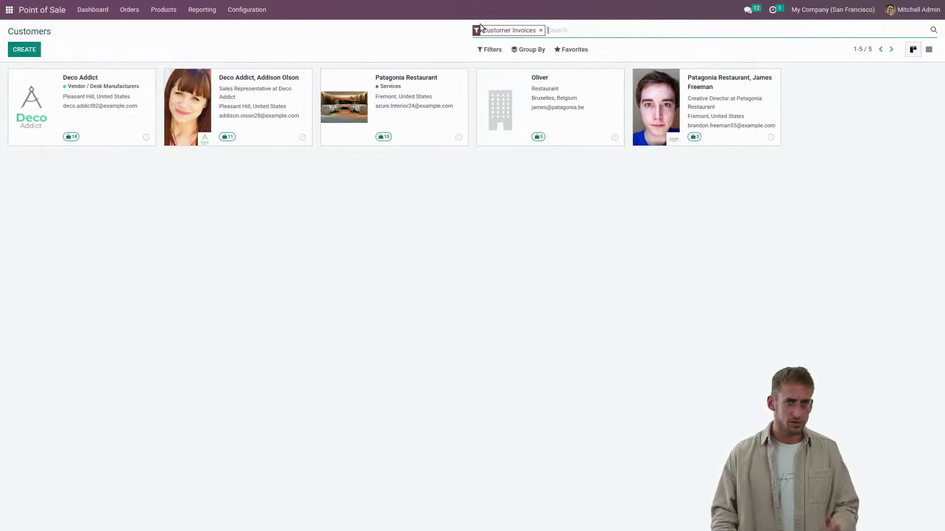
{"action": "left_click", "coordinate": [929, 49]}
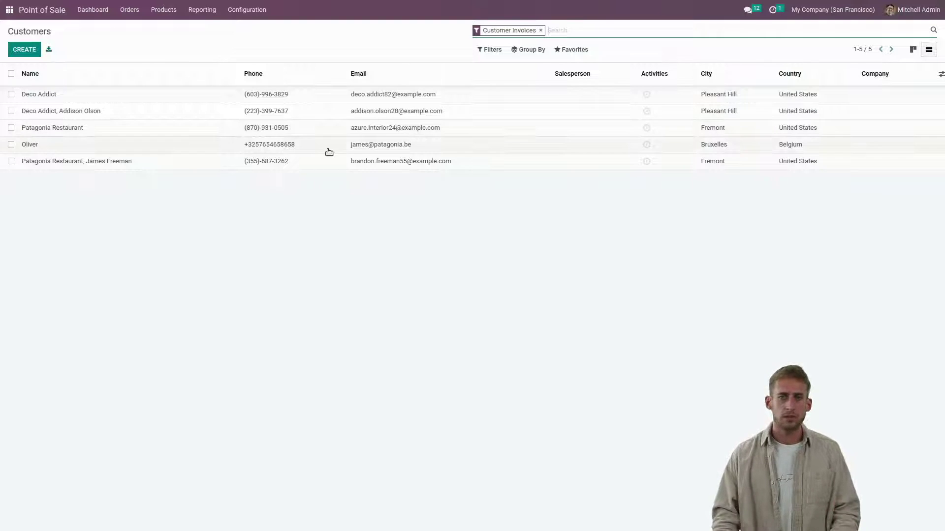
Select all listed customers and process their follow-ups
{"action": "left_click", "coordinate": [489, 50]}
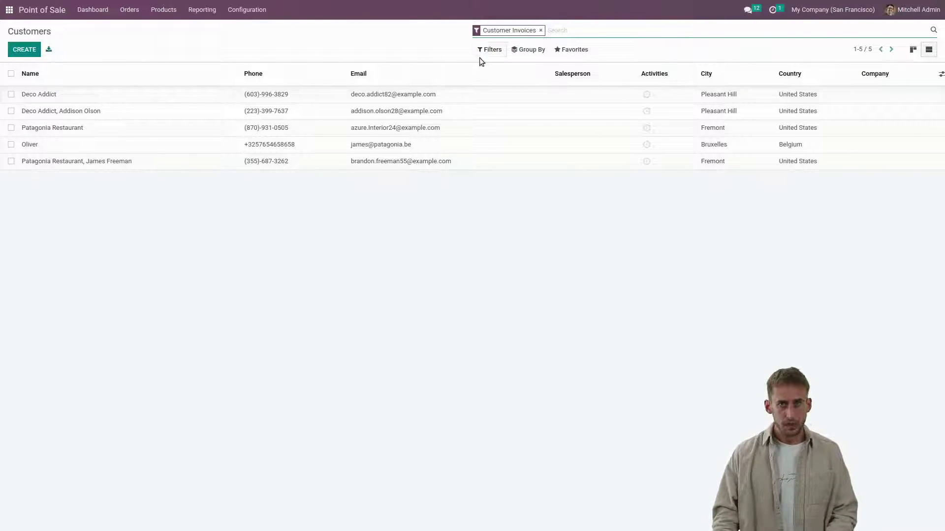
{"action": "left_click", "coordinate": [10, 75]}
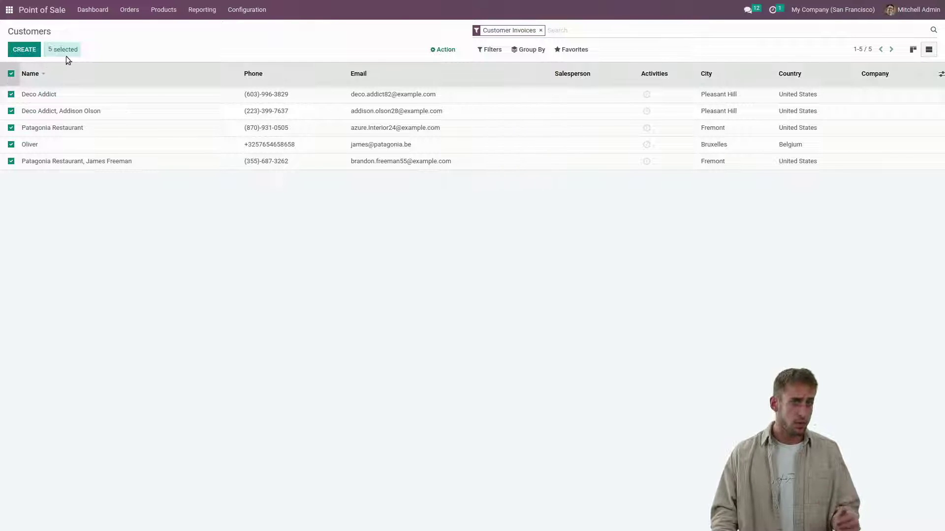
{"action": "left_click", "coordinate": [447, 55]}
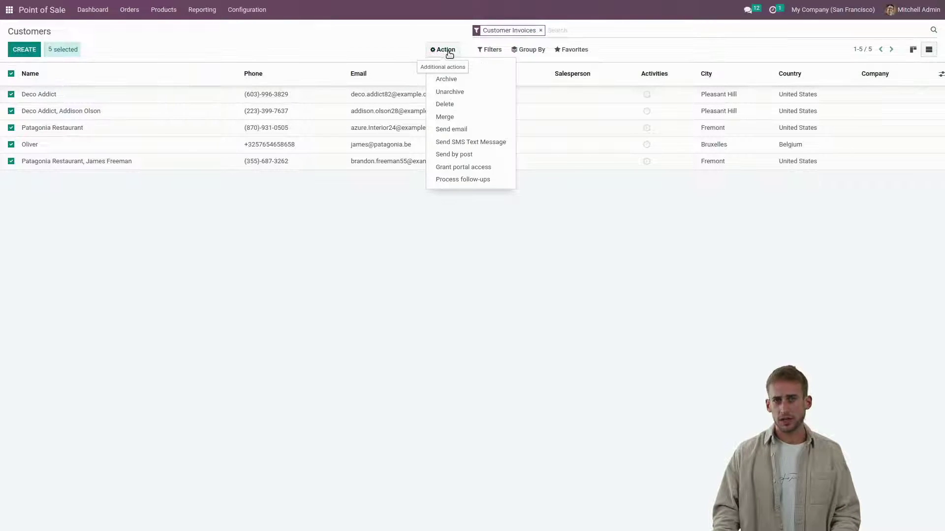
{"action": "left_click", "coordinate": [443, 180]}
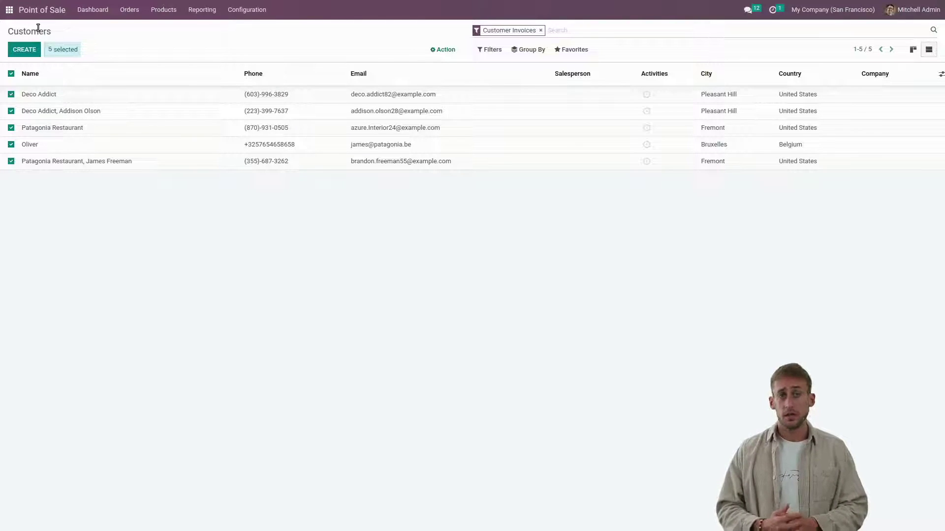
Search the home screen for "partner ledger" and open Accounting's Partner Ledger report
{"action": "left_click", "coordinate": [6, 10]}
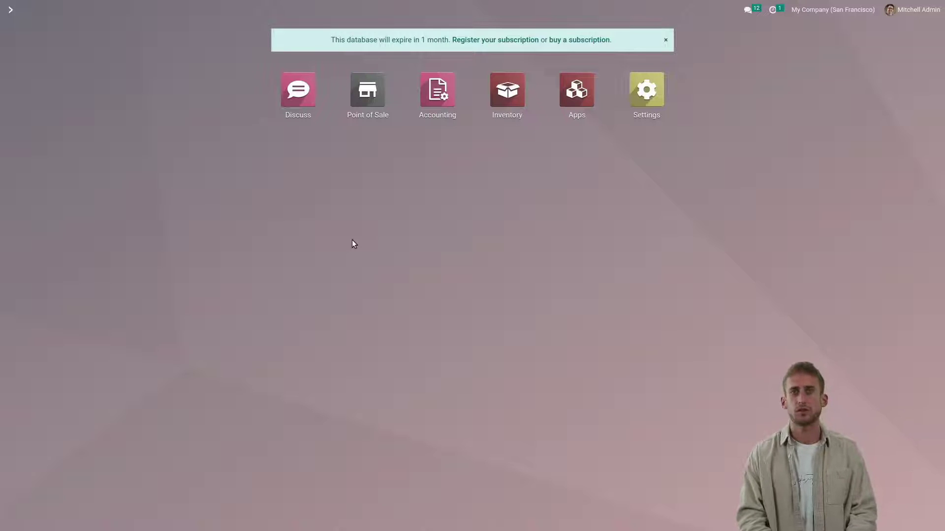
{"action": "type", "text": "par"}
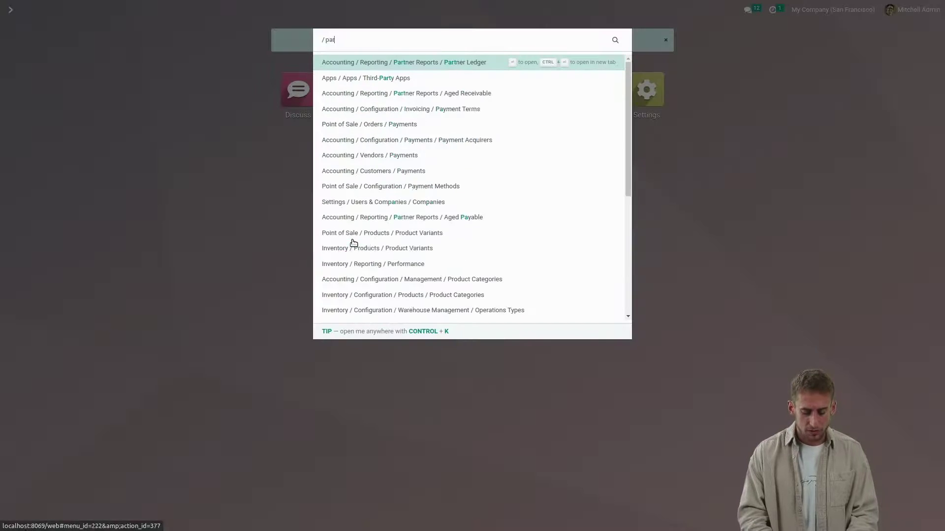
{"action": "type", "text": "tner ledger"}
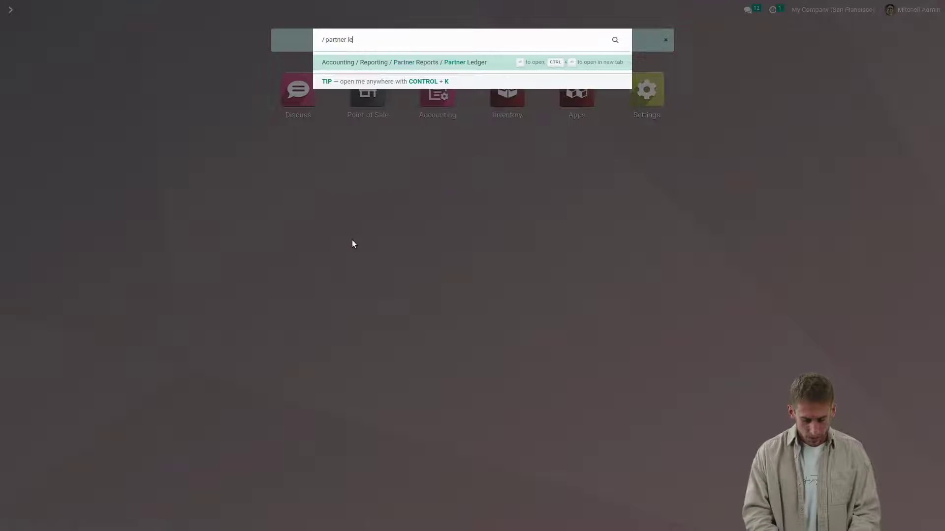
{"action": "left_click", "coordinate": [461, 62]}
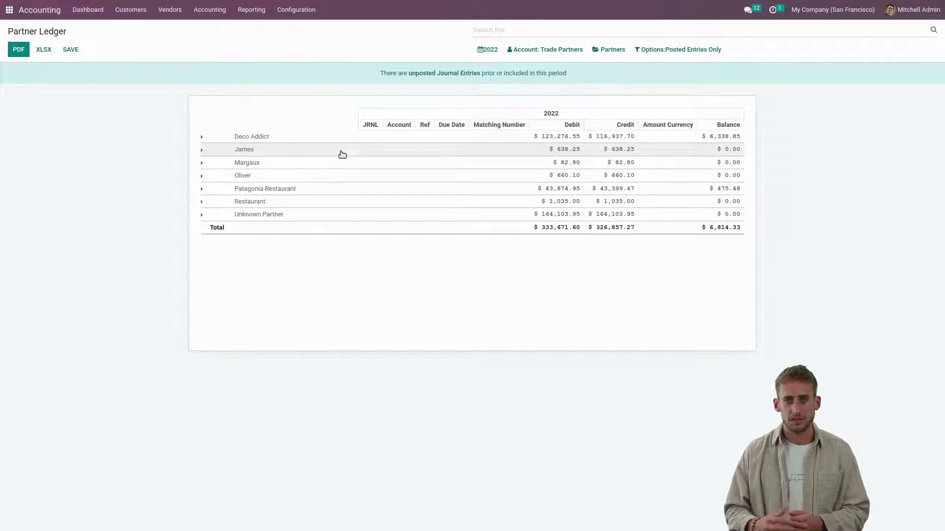
Expand the entries of Deco Addict and of the partner listed directly below it, and review their ledger lines
{"action": "left_click", "coordinate": [215, 142]}
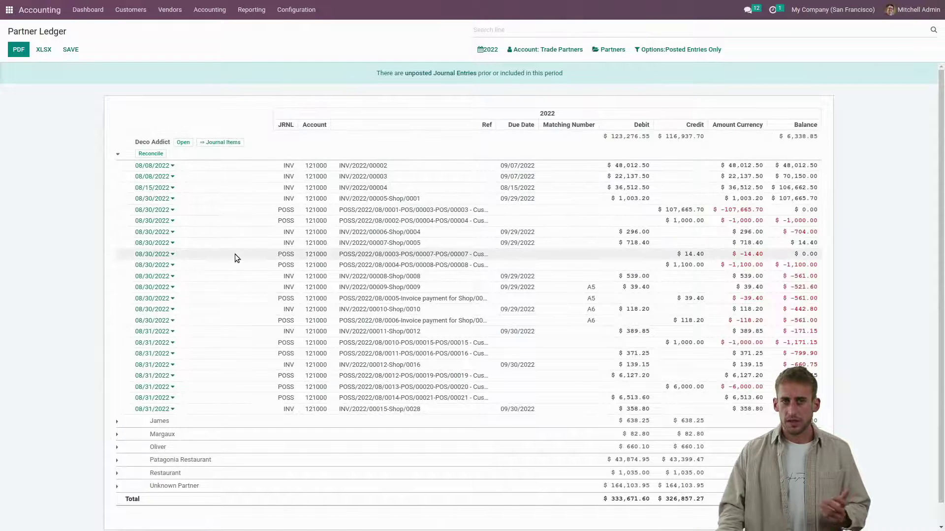
{"action": "scroll", "coordinate": [207, 295], "scroll_direction": "down", "scroll_amount": 1}
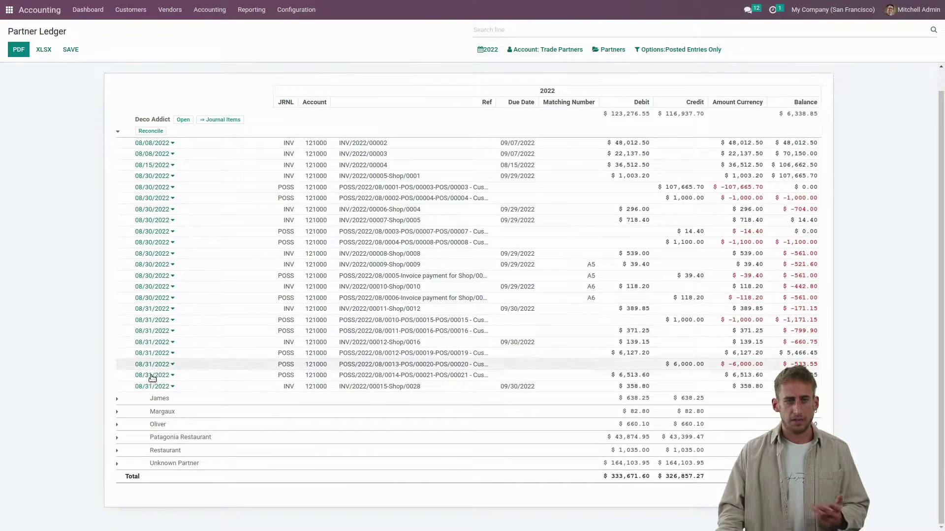
{"action": "left_click", "coordinate": [138, 404]}
{"action": "scroll", "coordinate": [174, 409], "scroll_direction": "down", "scroll_amount": 1}
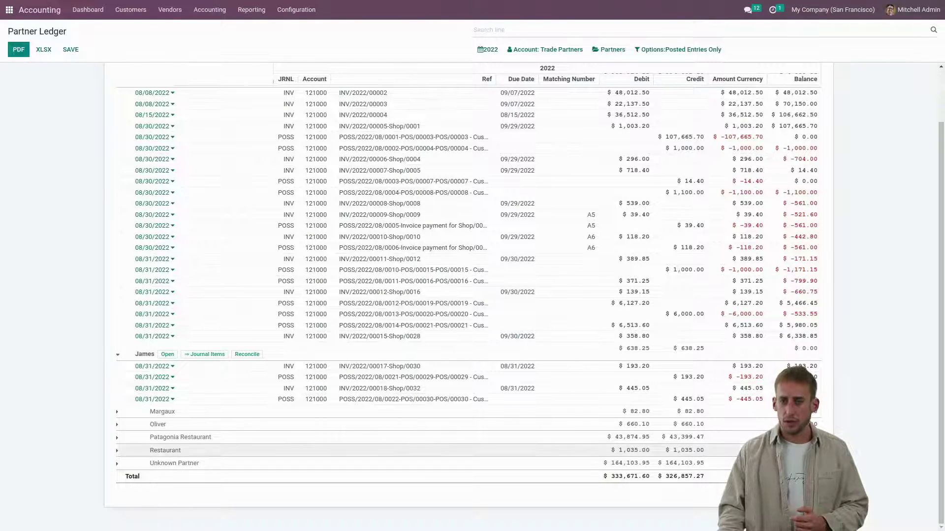
{"action": "scroll", "coordinate": [472, 295], "scroll_direction": "up", "scroll_amount": 2}
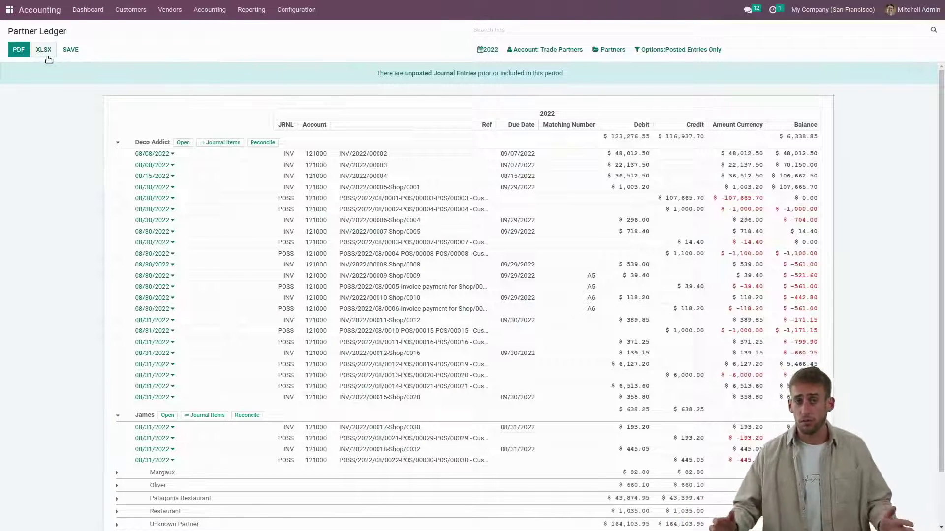
Switch back to Point of Sale, open a new Shop session with opening cash 0 and show all product categories
{"action": "left_click", "coordinate": [11, 11]}
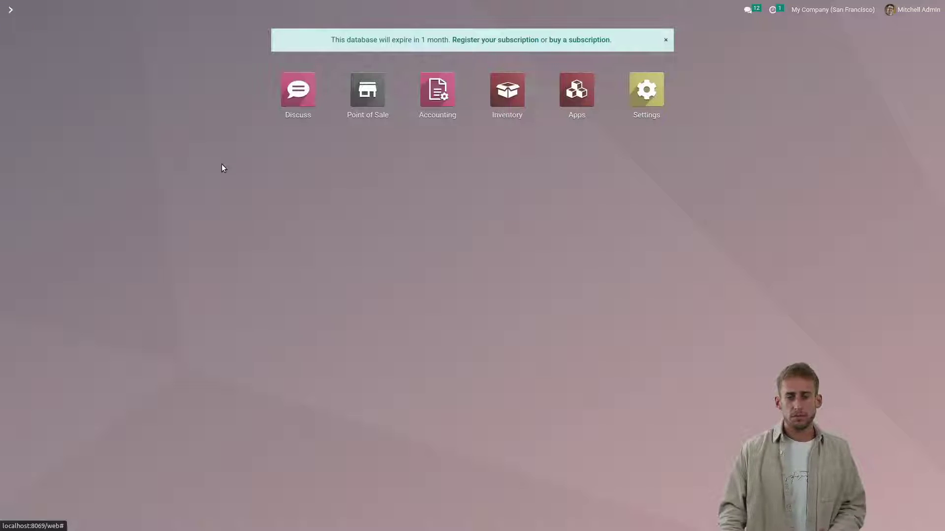
{"action": "left_click", "coordinate": [363, 91]}
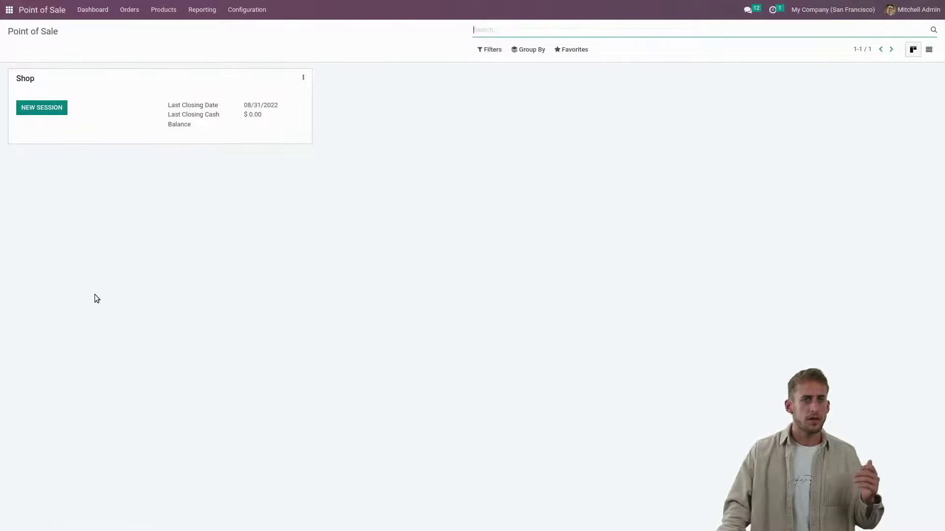
{"action": "left_click", "coordinate": [53, 110]}
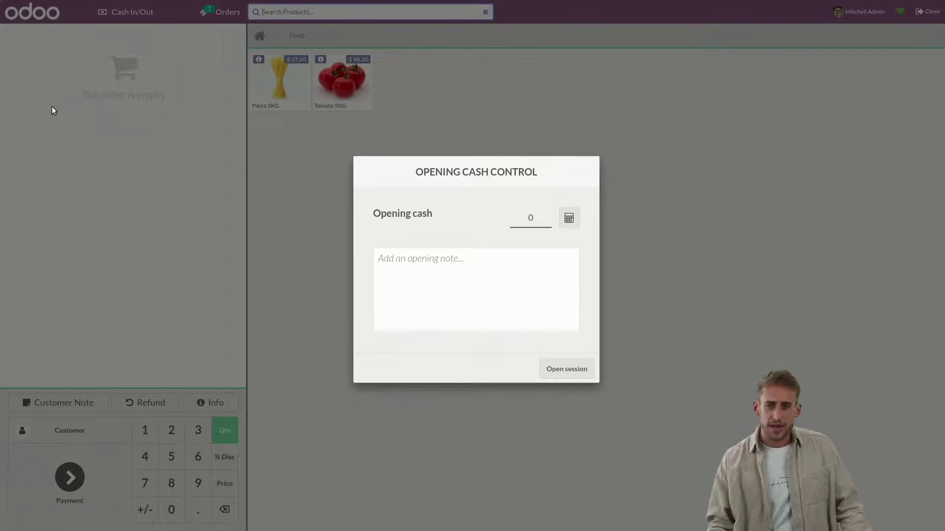
{"action": "left_click", "coordinate": [565, 374]}
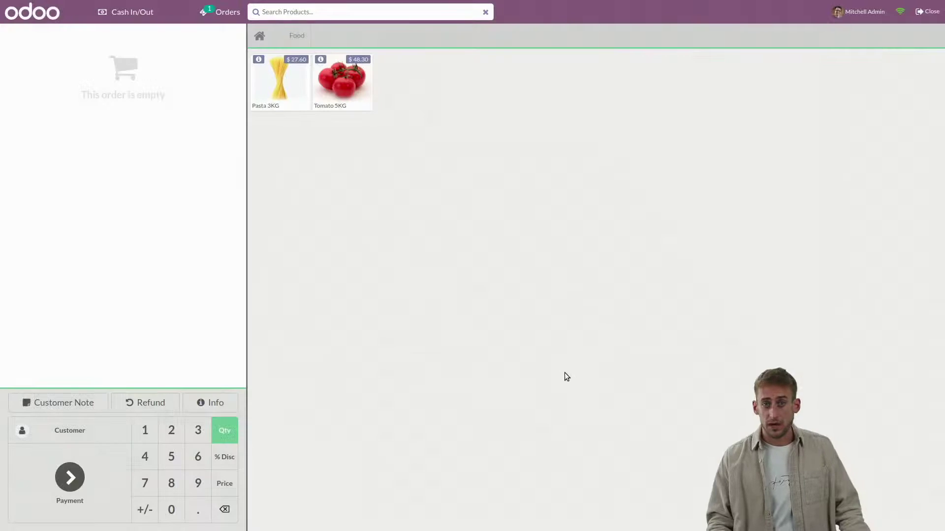
{"action": "left_click", "coordinate": [261, 40]}
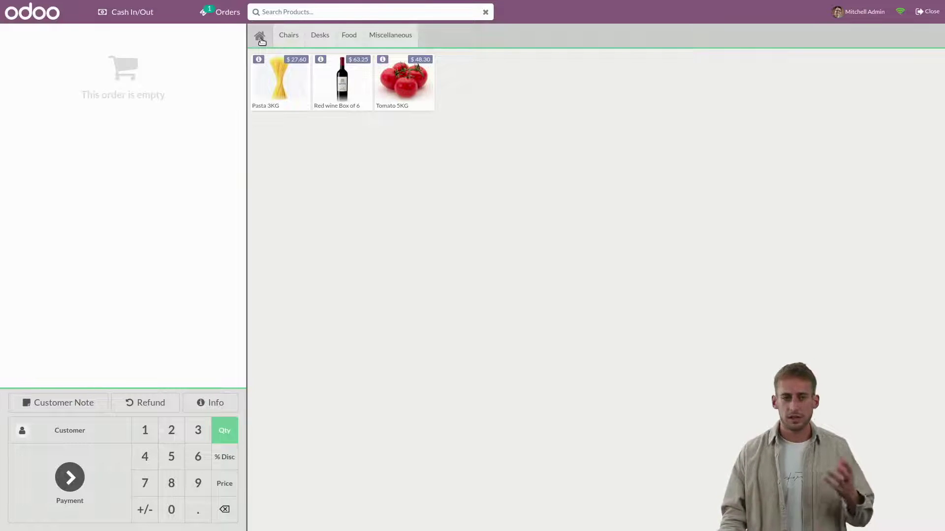
Search the session's customers for "pata" and open the details of Patagonia Restaurant
{"action": "left_click", "coordinate": [83, 437]}
{"action": "left_click", "coordinate": [627, 46]}
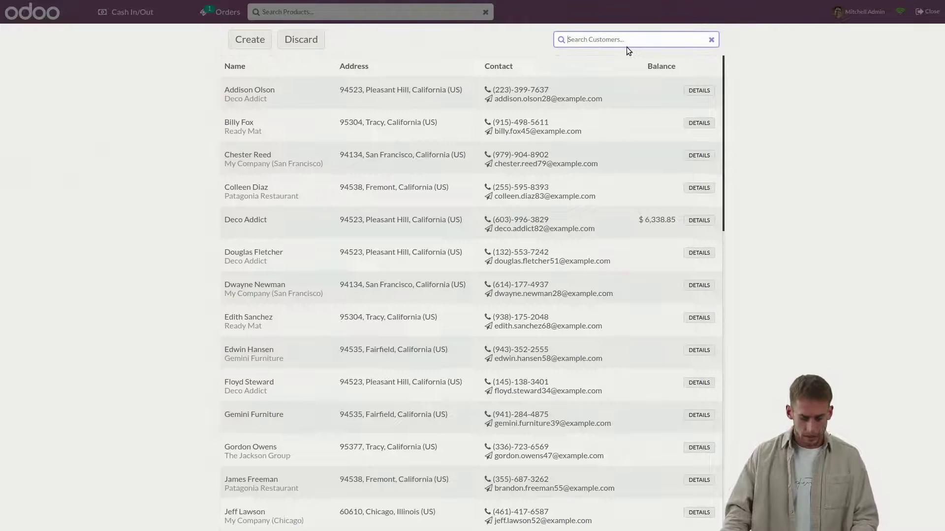
{"action": "type", "text": "pataga"}
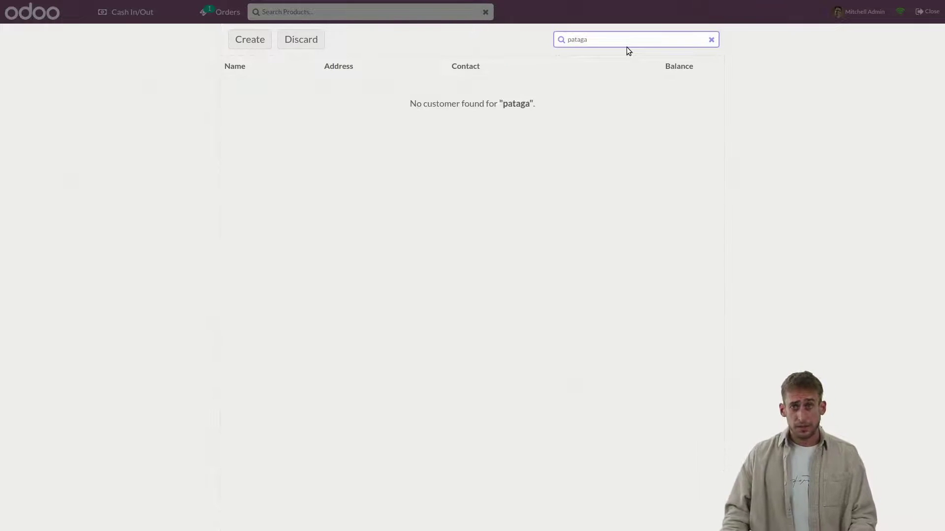
{"action": "key", "text": "BackSpace"}
{"action": "key", "text": "BackSpace"}
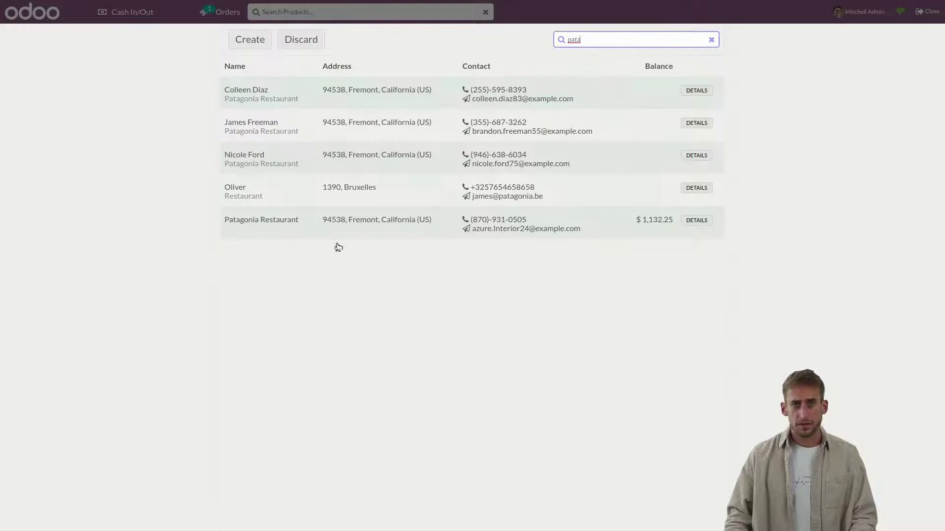
{"action": "left_click", "coordinate": [707, 223]}
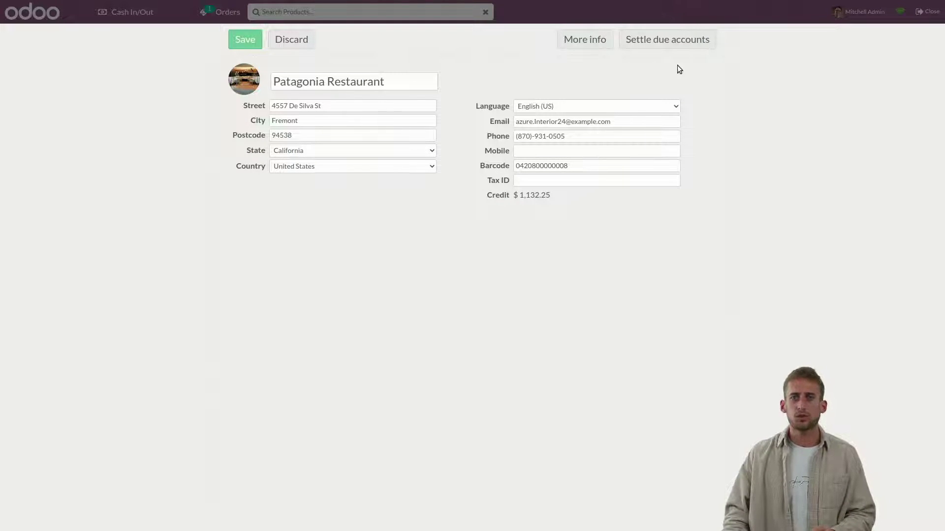
Settle Patagonia Restaurant's due accounts by Bank, validate the payment and confirm the deposit to its account
{"action": "left_click", "coordinate": [688, 40]}
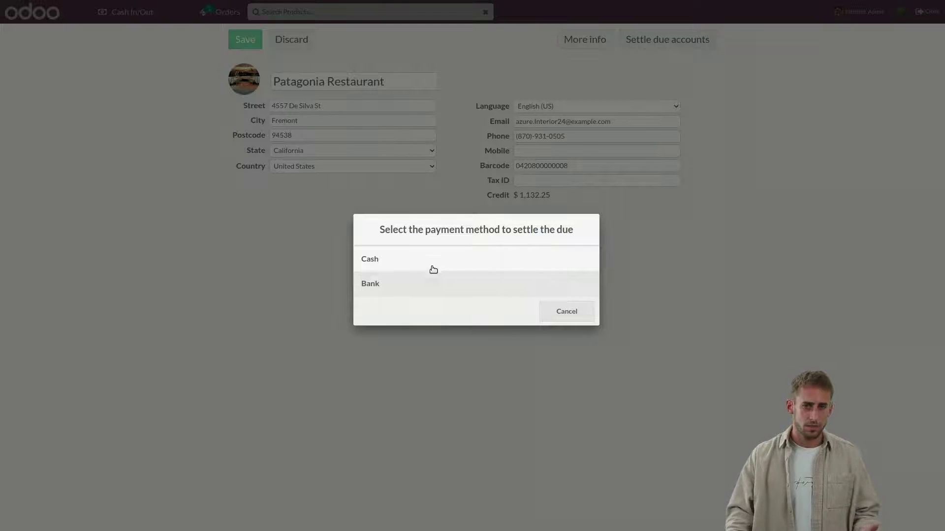
{"action": "left_click", "coordinate": [421, 285]}
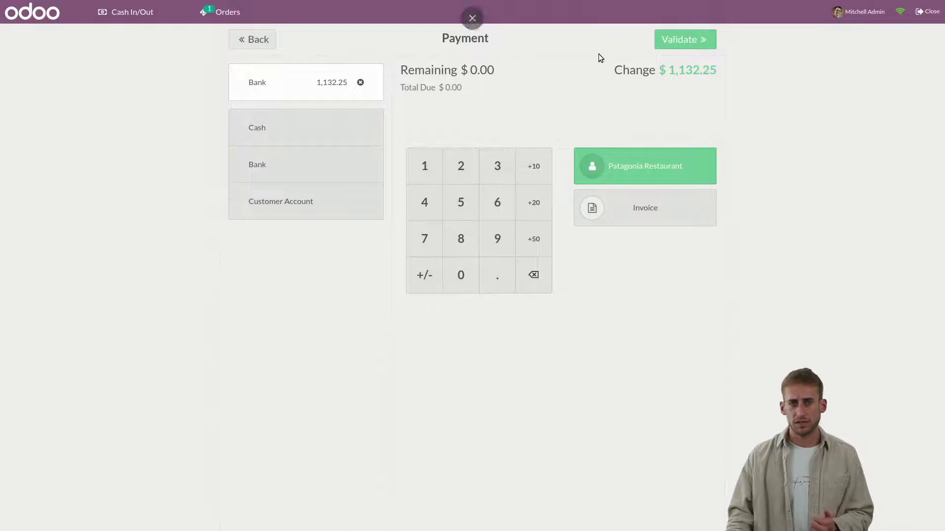
{"action": "left_click", "coordinate": [671, 42]}
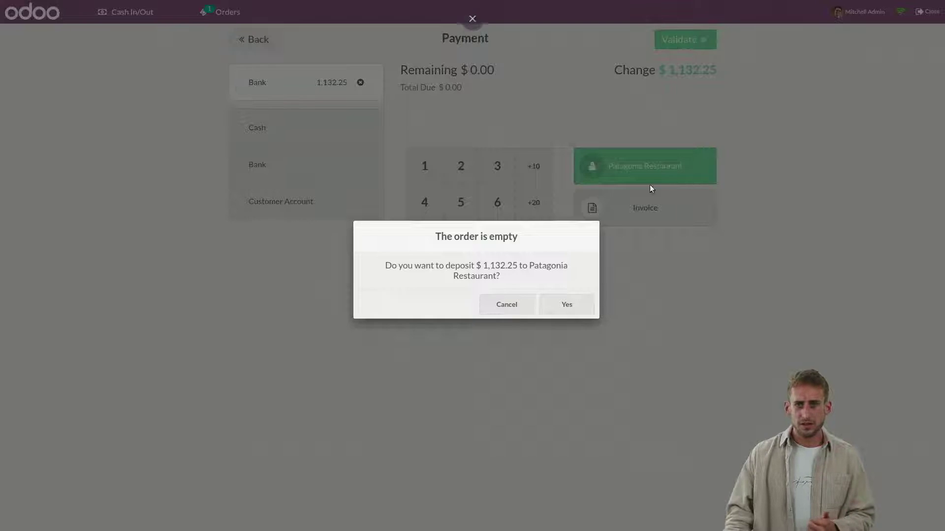
{"action": "left_click", "coordinate": [561, 312]}
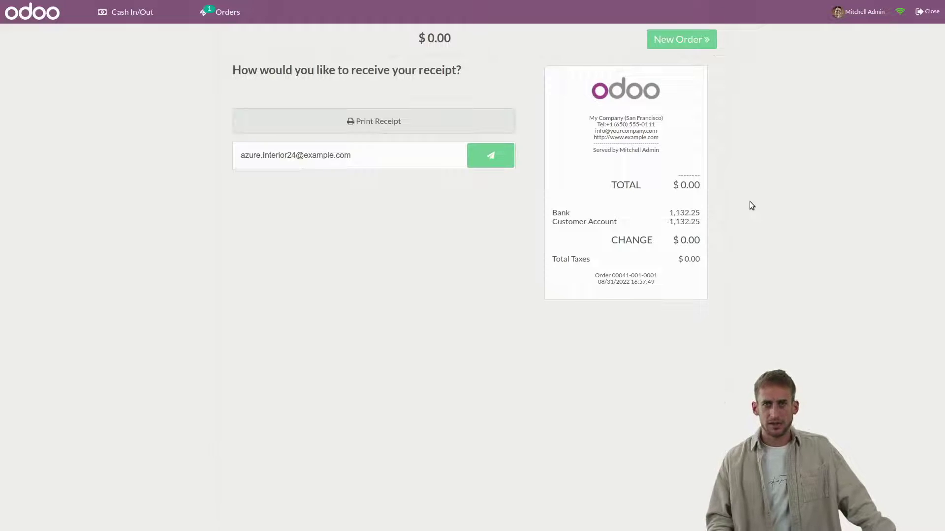
Close the current session and open a new Shop session with opening cash 0, showing all product categories
{"action": "left_click", "coordinate": [927, 11]}
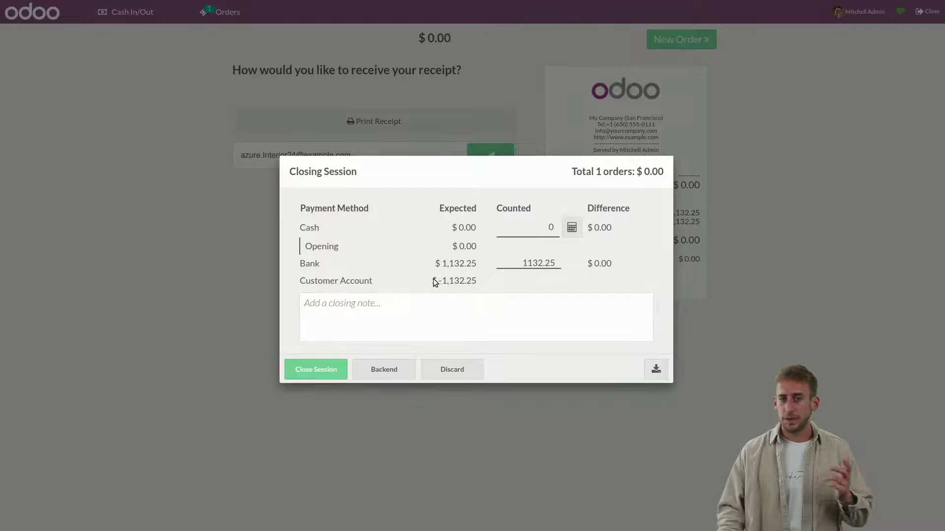
{"action": "left_click", "coordinate": [315, 370]}
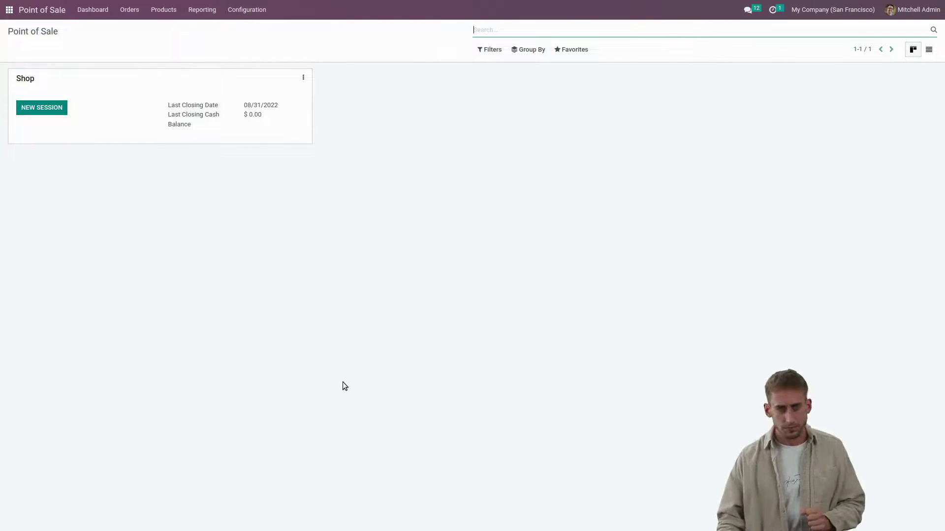
{"action": "left_click", "coordinate": [49, 112]}
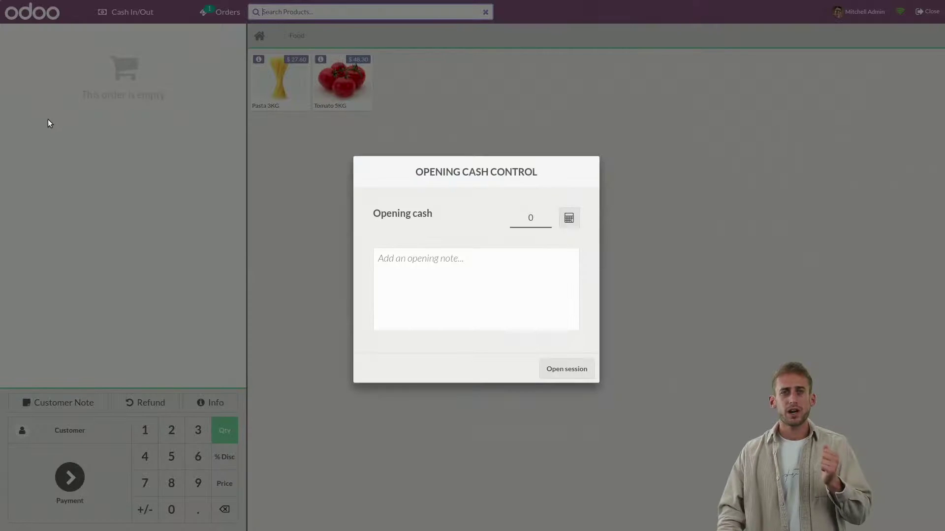
{"action": "left_click", "coordinate": [556, 370]}
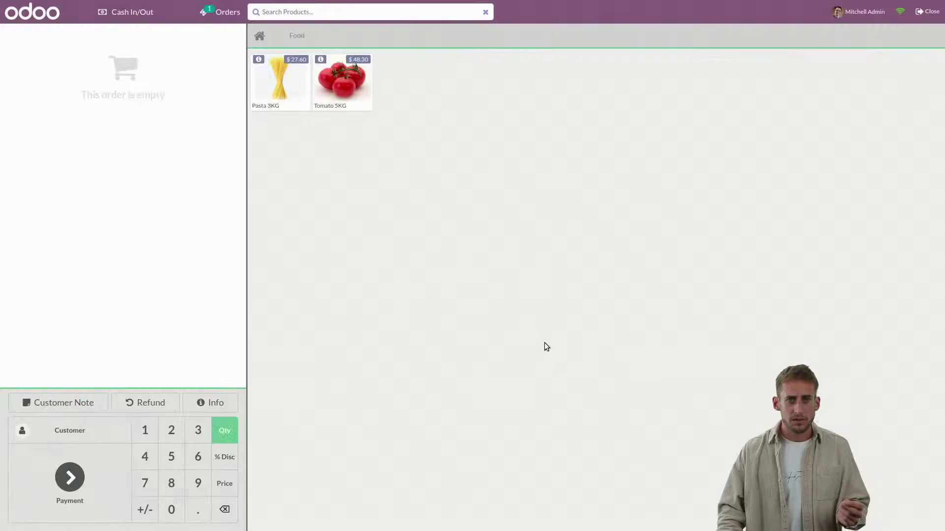
{"action": "left_click", "coordinate": [260, 36]}
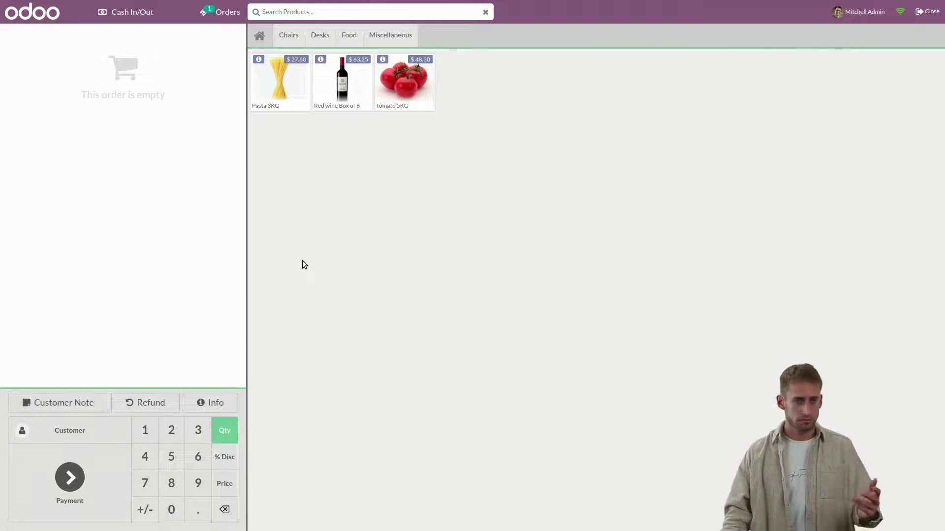
Search the customers for "pata" and assign Patagonia Restaurant to the empty order
{"action": "left_click", "coordinate": [69, 436]}
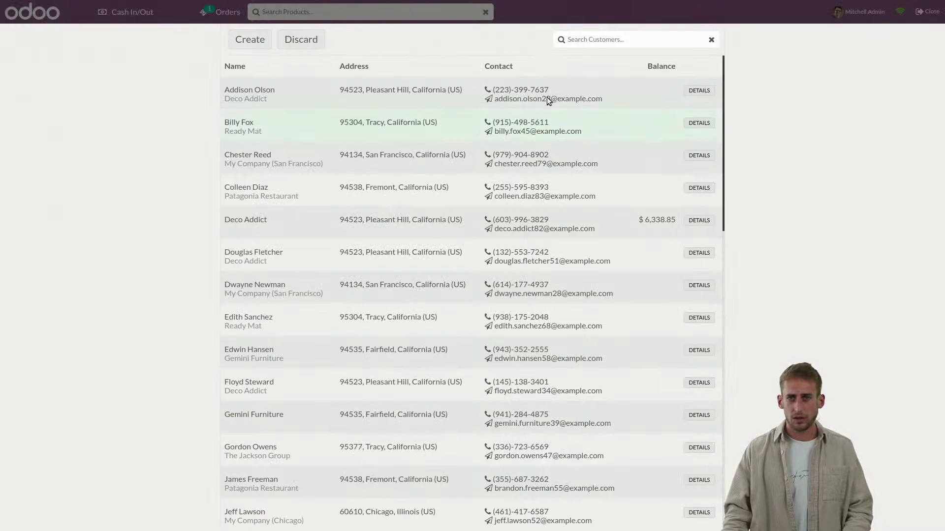
{"action": "left_click", "coordinate": [592, 40]}
{"action": "type", "text": "pata"}
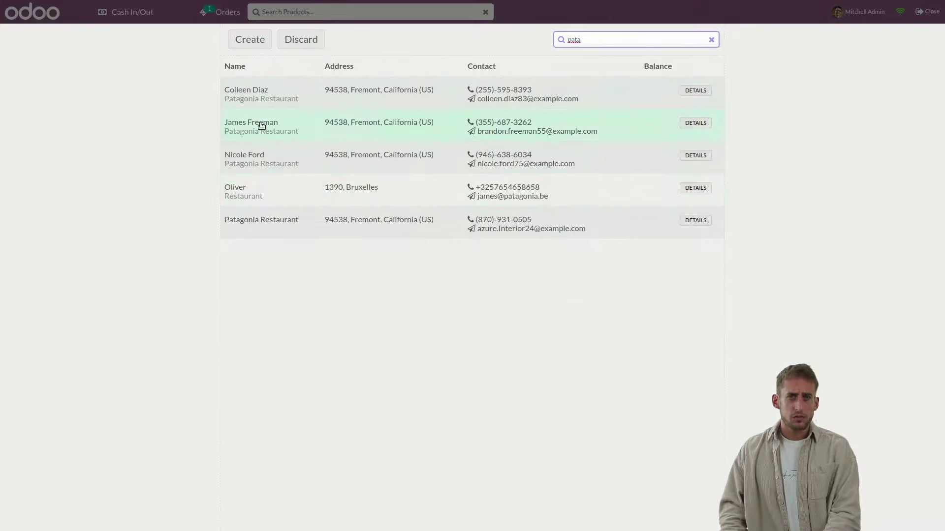
{"action": "left_click", "coordinate": [282, 227]}
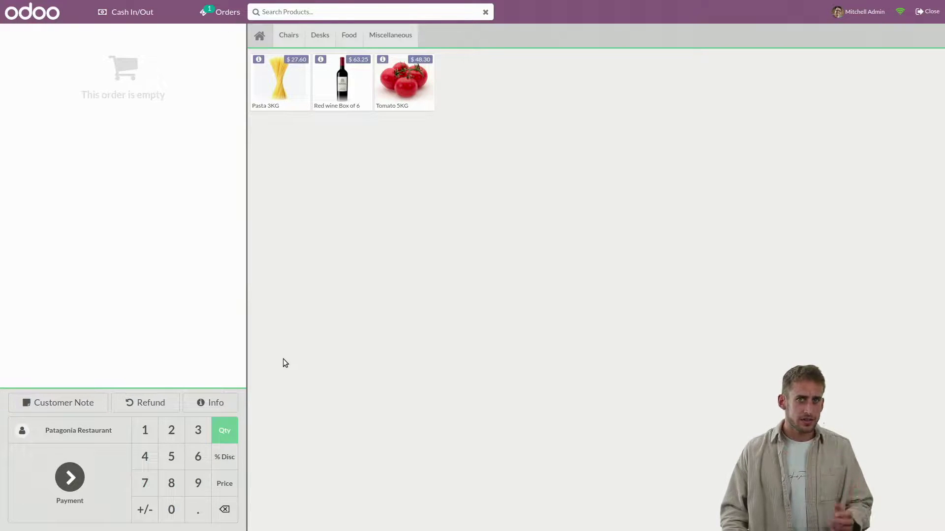
{"action": "left_click", "coordinate": [96, 481]}
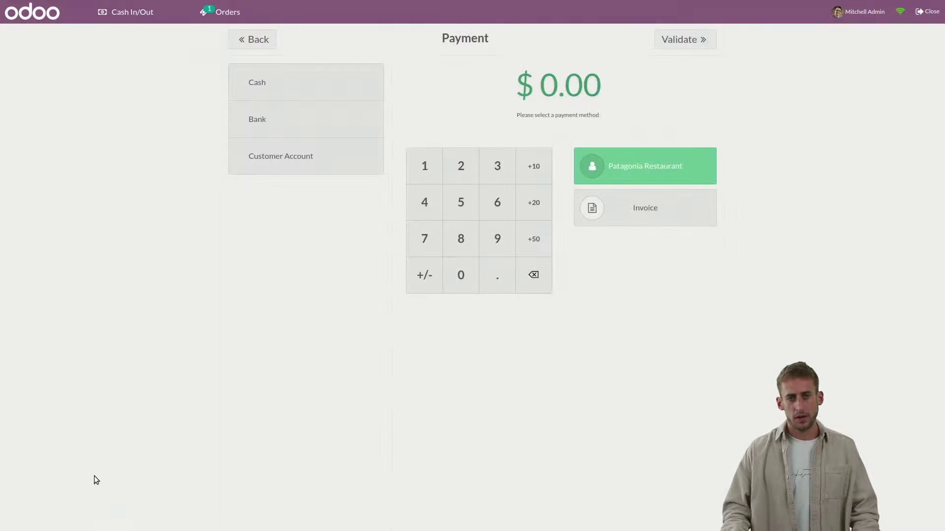
{"action": "left_click", "coordinate": [297, 130]}
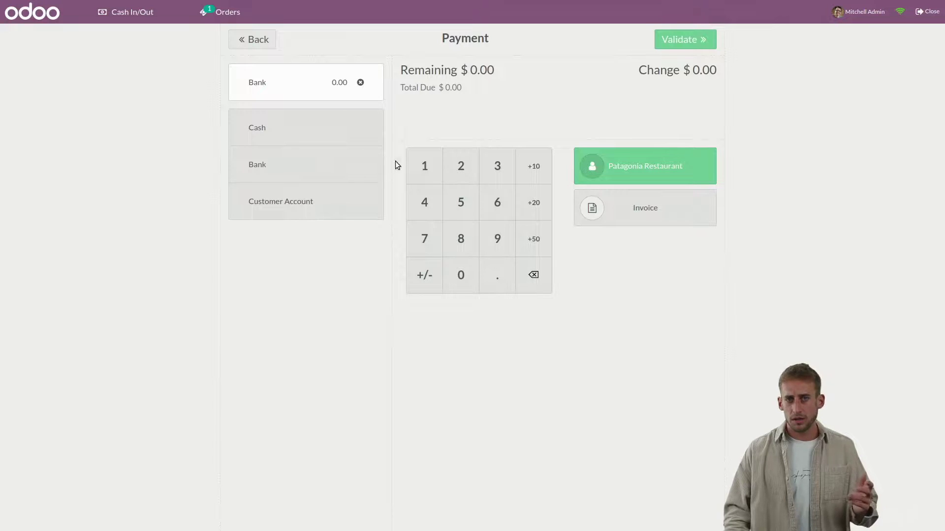
{"action": "left_click", "coordinate": [419, 162]}
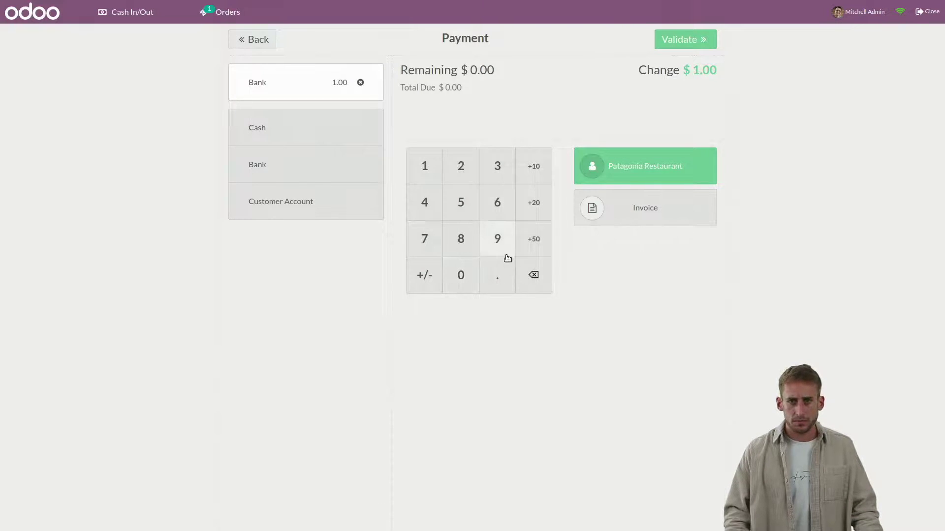
{"action": "left_click", "coordinate": [421, 165]}
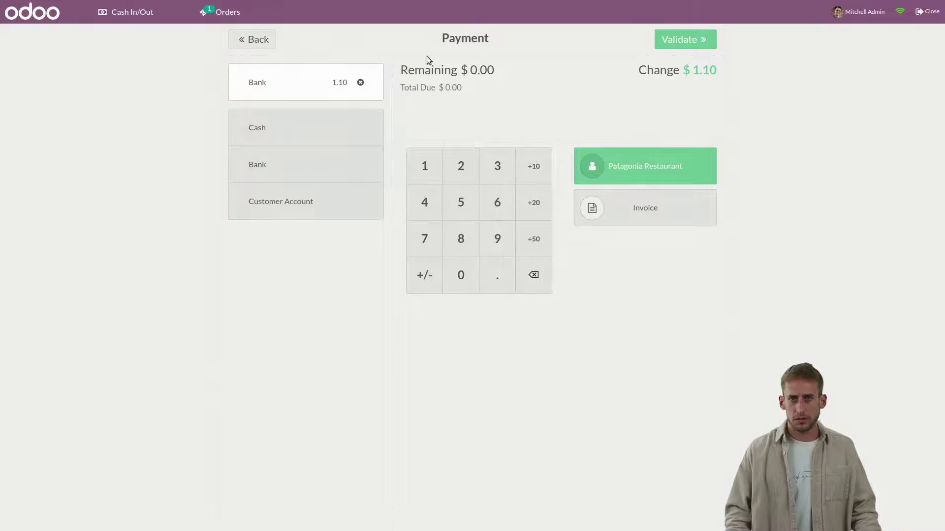
{"action": "left_click", "coordinate": [360, 82]}
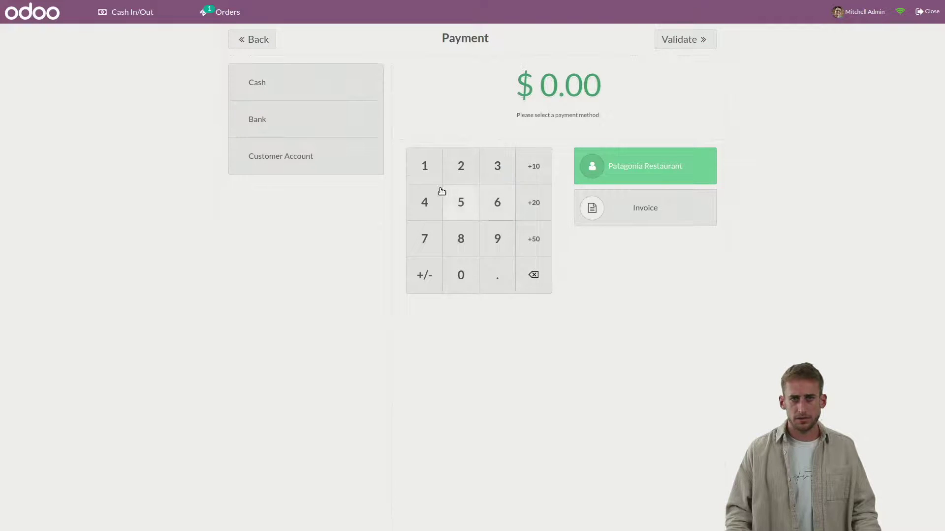
{"action": "left_click", "coordinate": [425, 168]}
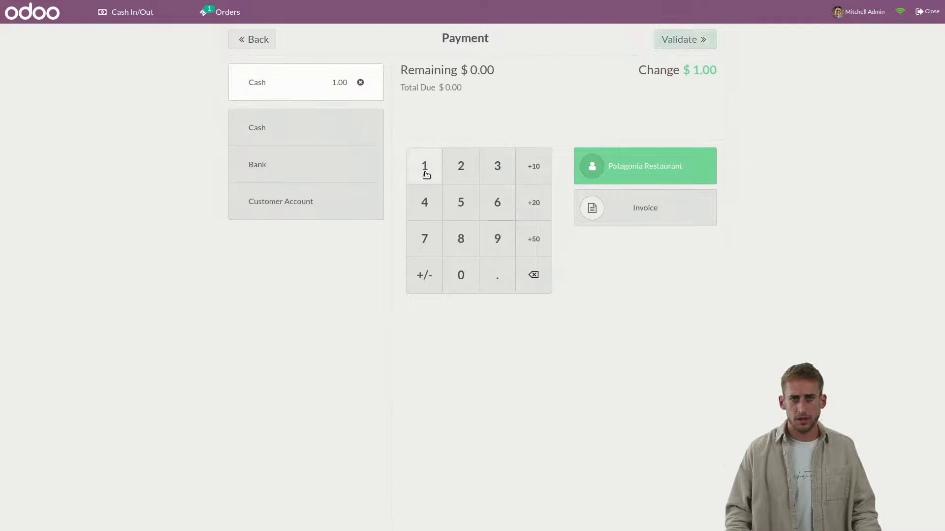
{"action": "left_click", "coordinate": [464, 284]}
{"action": "left_click", "coordinate": [464, 284]}
{"action": "left_click", "coordinate": [464, 287]}
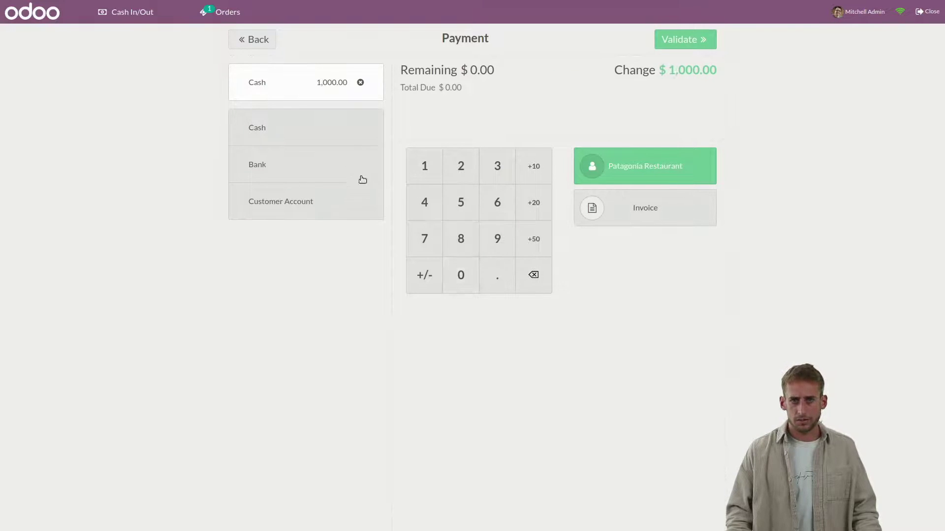
{"action": "left_click", "coordinate": [322, 167]}
{"action": "left_click", "coordinate": [360, 82]}
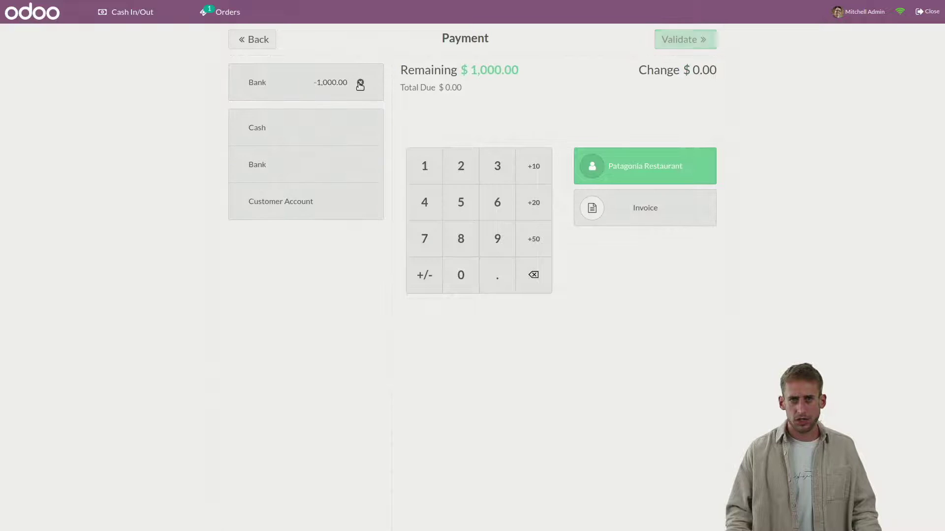
{"action": "left_click", "coordinate": [690, 43]}
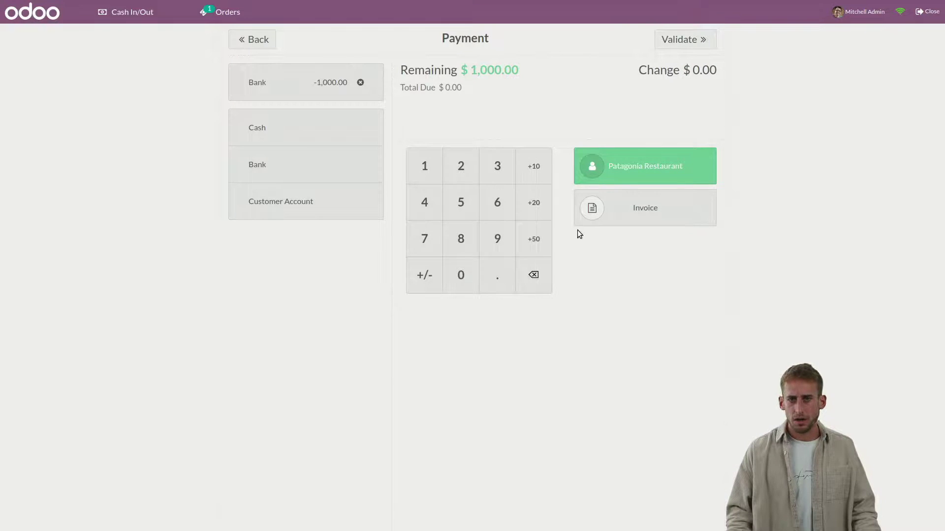
{"action": "left_click", "coordinate": [361, 83]}
{"action": "left_click", "coordinate": [257, 41]}
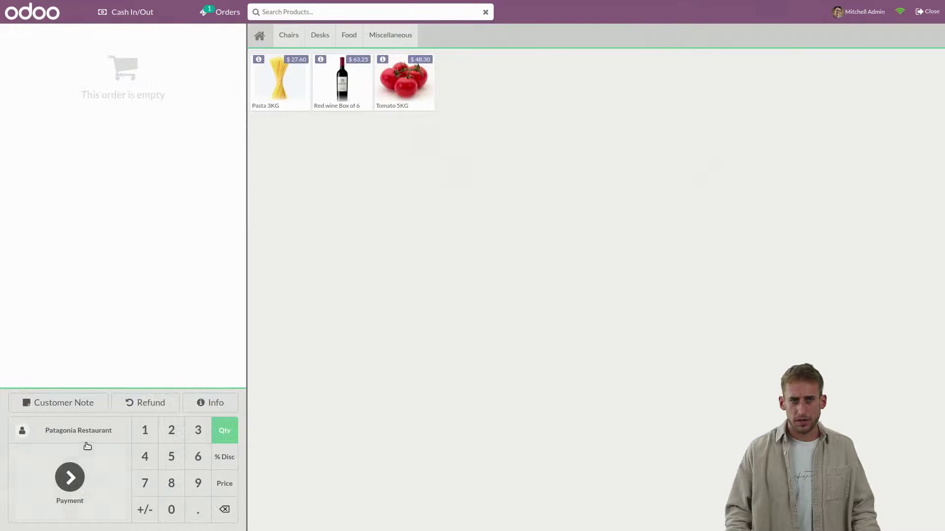
Deposit $1,000.00 by Bank to Patagonia Restaurant from the empty order, validating the payment and confirming the deposit
{"action": "left_click", "coordinate": [70, 478]}
{"action": "left_click", "coordinate": [297, 126]}
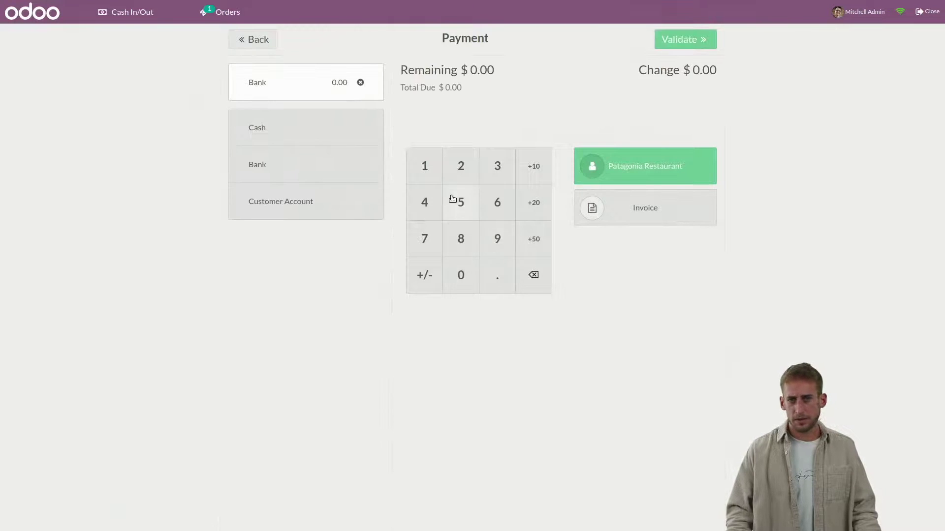
{"action": "left_click", "coordinate": [424, 165]}
{"action": "left_click", "coordinate": [461, 277]}
{"action": "left_click", "coordinate": [461, 276]}
{"action": "left_click", "coordinate": [460, 277]}
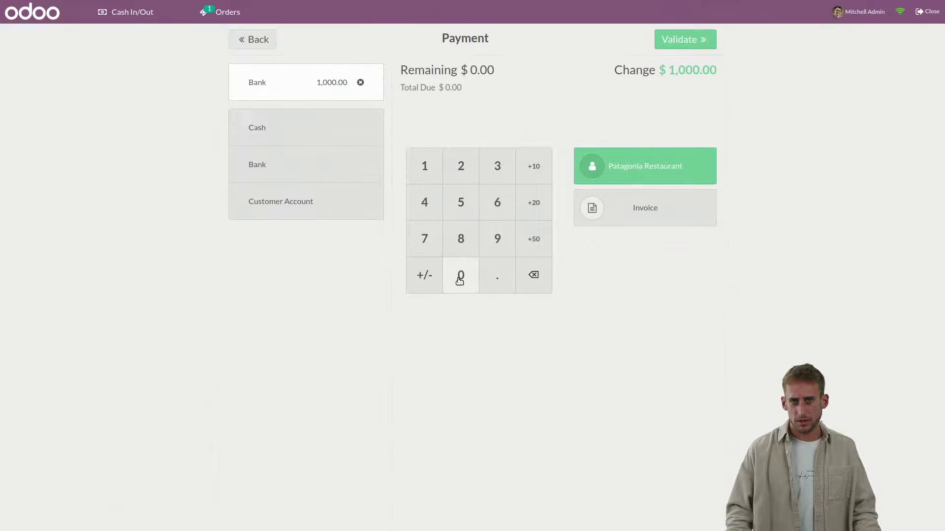
{"action": "left_click", "coordinate": [689, 40]}
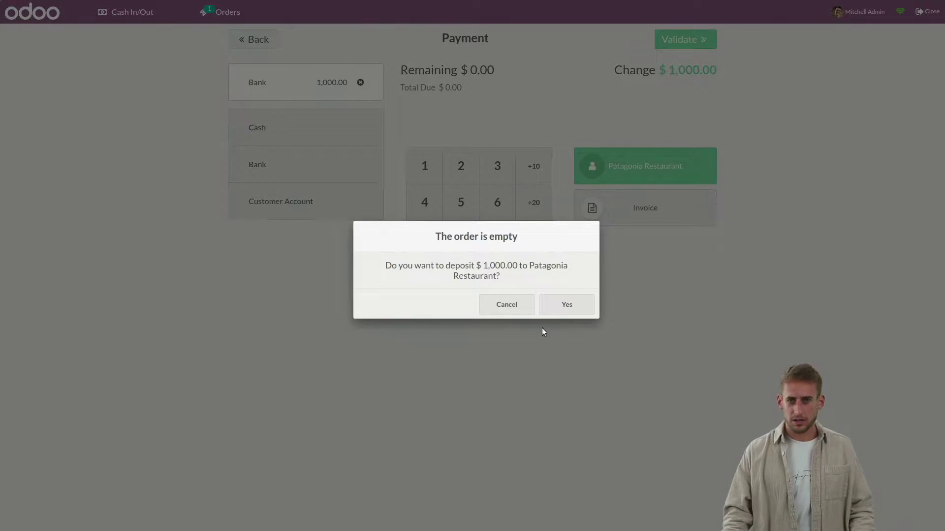
{"action": "left_click", "coordinate": [565, 302]}
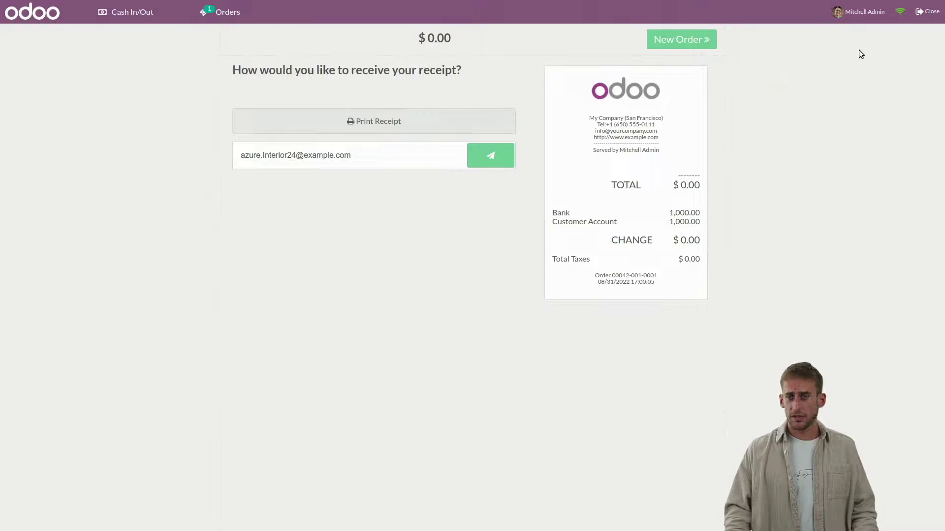
Close the current session and start a new Shop session with opening cash 0
{"action": "left_click", "coordinate": [928, 11]}
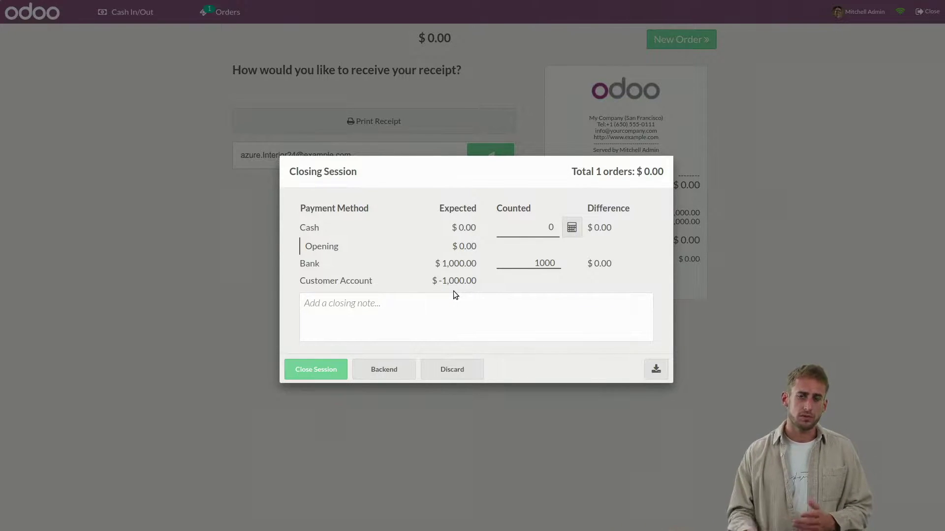
{"action": "left_click", "coordinate": [317, 375]}
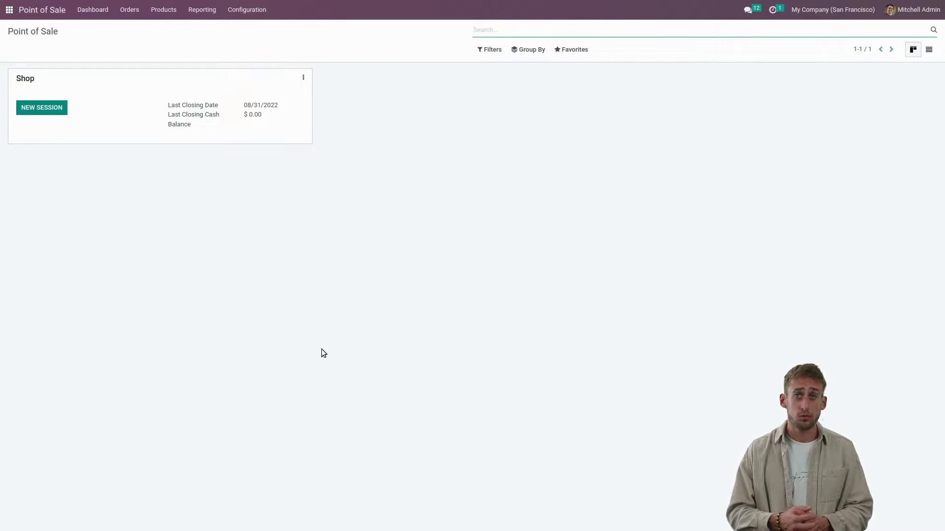
{"action": "left_click", "coordinate": [30, 109]}
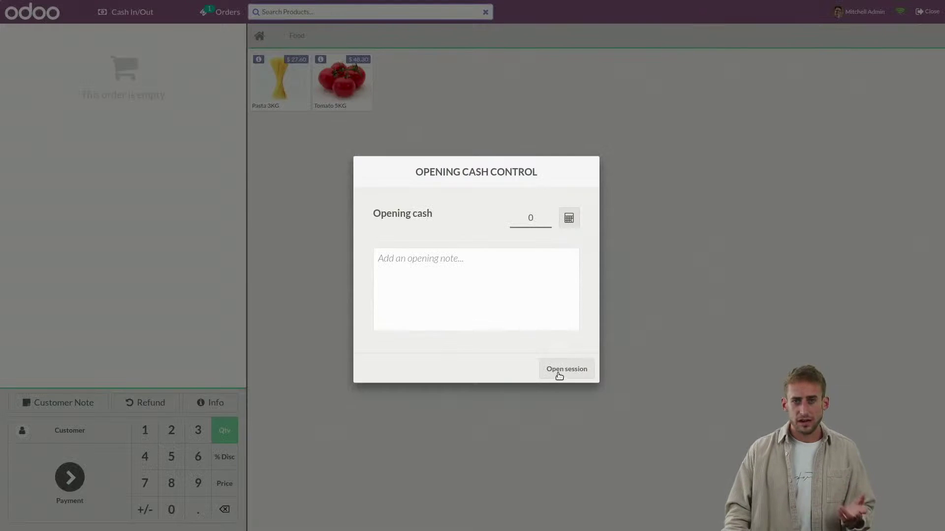
{"action": "left_click", "coordinate": [576, 371]}
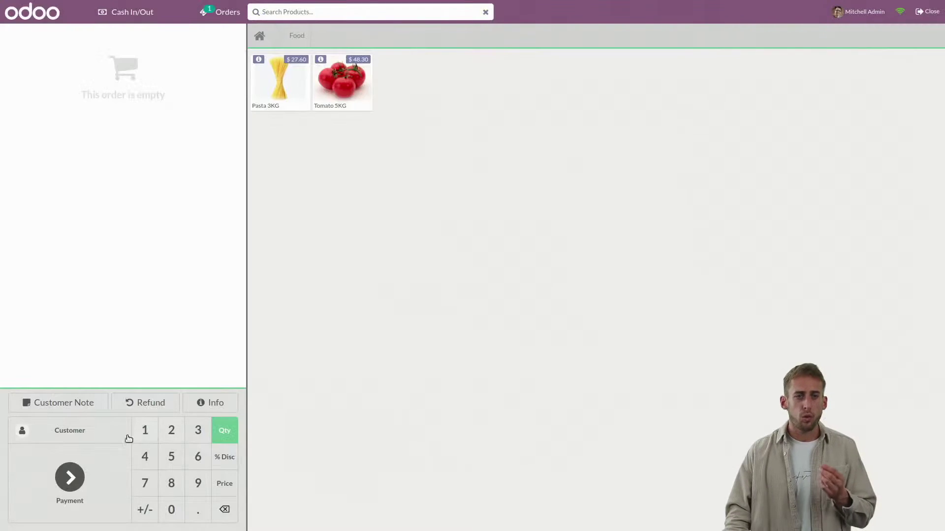
Search the customers for "pata" and set Patagonia Restaurant as the customer of the new order
{"action": "left_click", "coordinate": [69, 434]}
{"action": "left_click", "coordinate": [583, 43]}
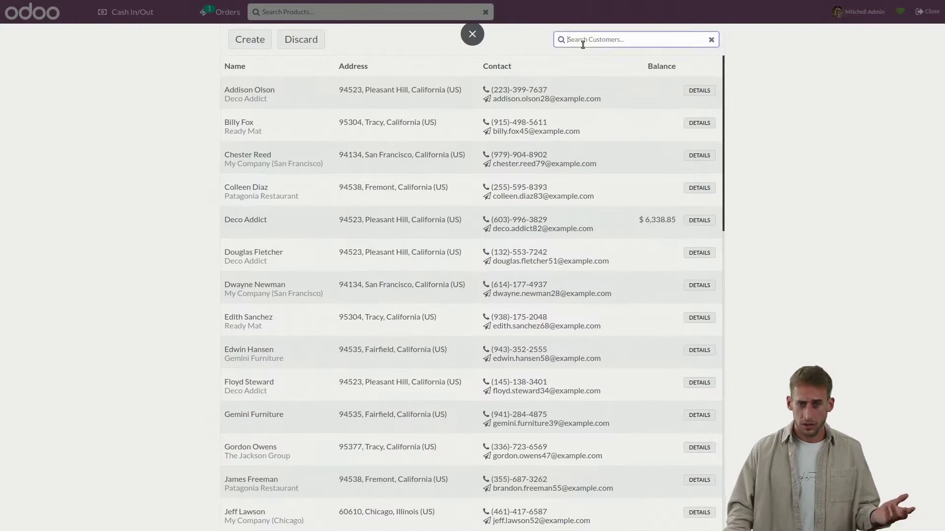
{"action": "type", "text": "jam"}
{"action": "key", "text": "BackSpace"}
{"action": "key", "text": "BackSpace"}
{"action": "key", "text": "BackSpace"}
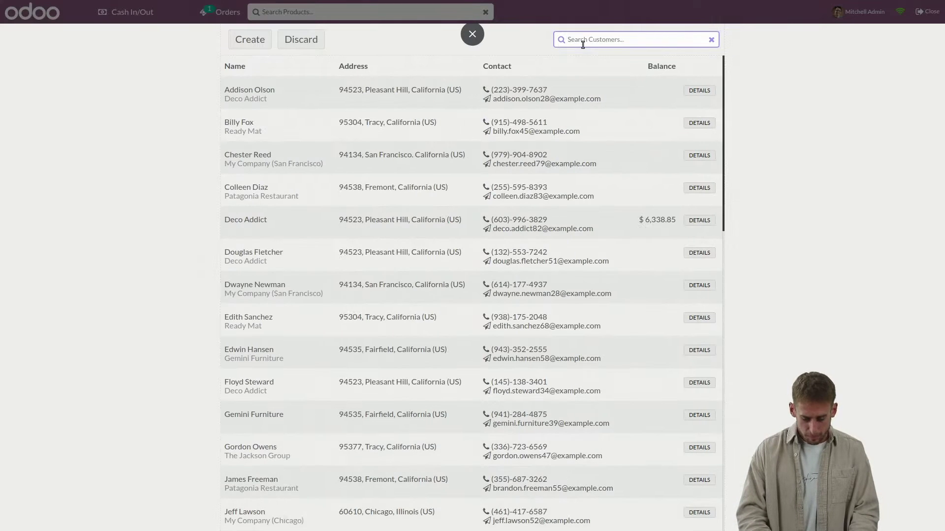
{"action": "type", "text": "pata"}
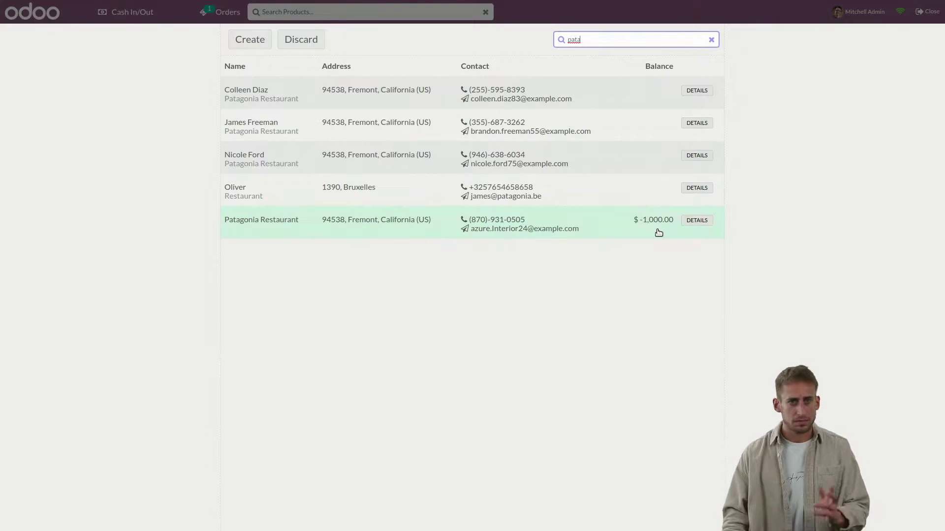
{"action": "left_click", "coordinate": [360, 217]}
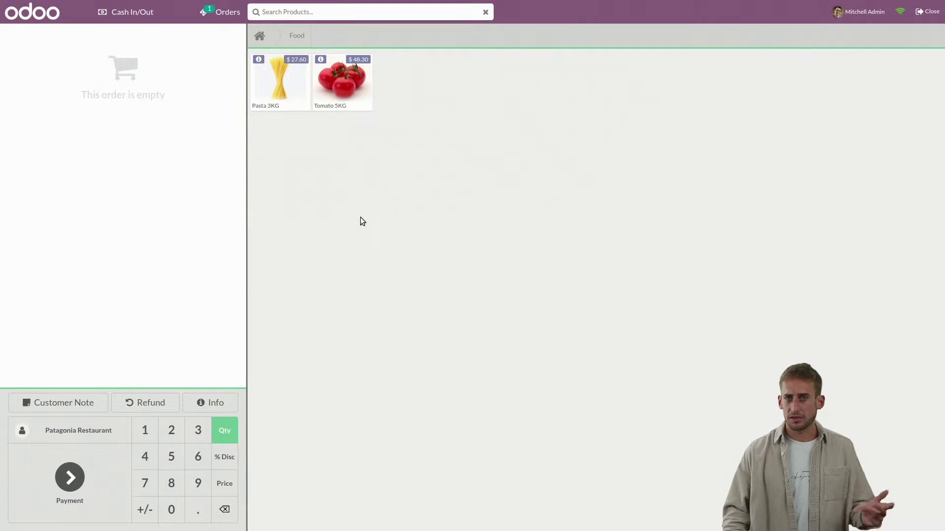
Add 3 units of Pasta 3KG and 4 units of Tomato 5KG to the order
{"action": "left_click", "coordinate": [286, 84]}
{"action": "left_click", "coordinate": [286, 84]}
{"action": "left_click", "coordinate": [350, 96]}
{"action": "left_click", "coordinate": [350, 98]}
{"action": "left_click", "coordinate": [351, 100]}
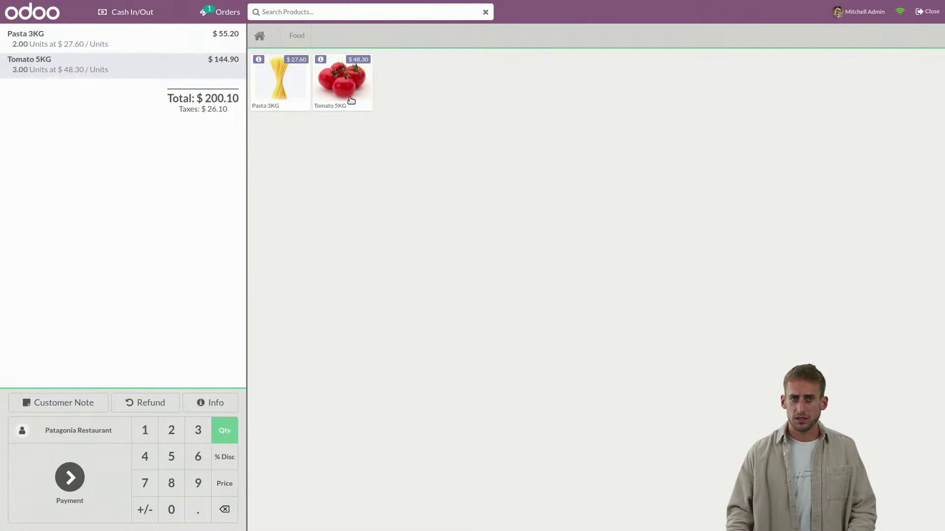
{"action": "left_click", "coordinate": [351, 101]}
{"action": "left_click", "coordinate": [294, 94]}
Pay the full order with Customer Account, validate it, and close the session
{"action": "left_click", "coordinate": [70, 496]}
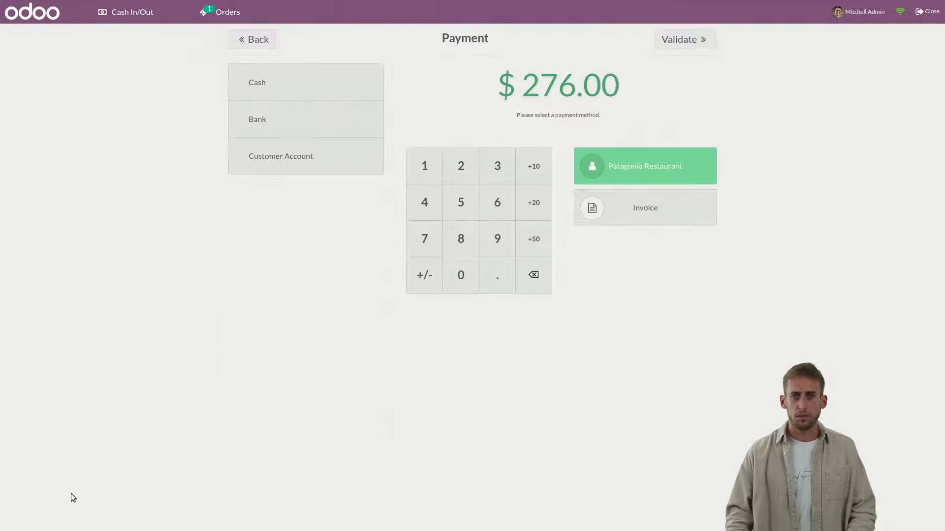
{"action": "left_click", "coordinate": [329, 166]}
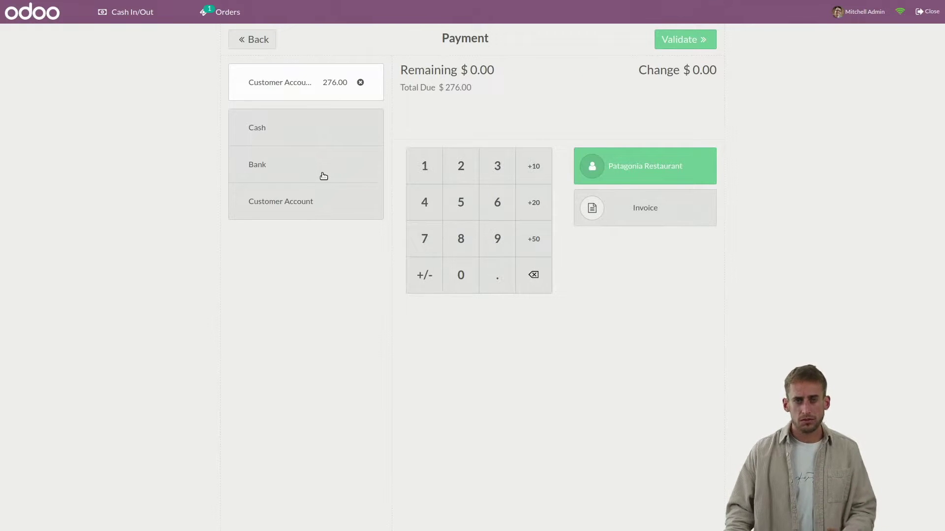
{"action": "left_click", "coordinate": [685, 40]}
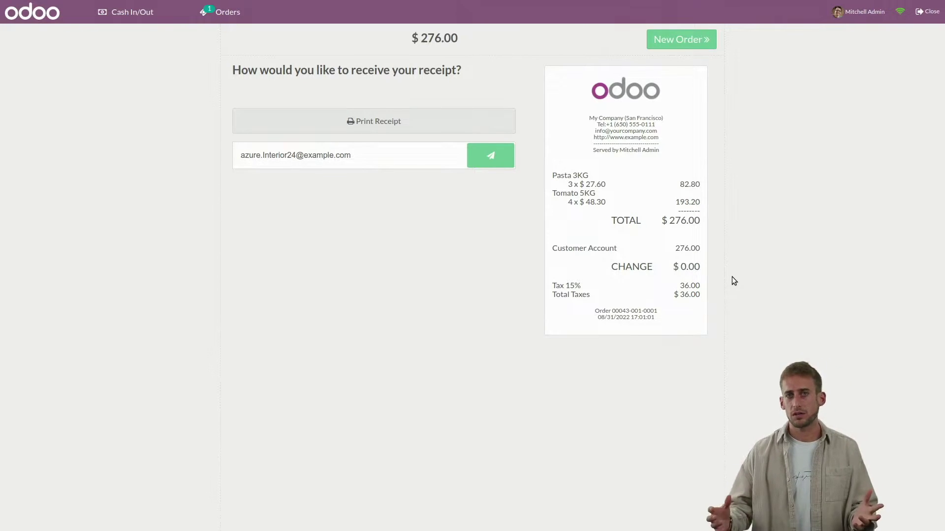
{"action": "left_click", "coordinate": [927, 12]}
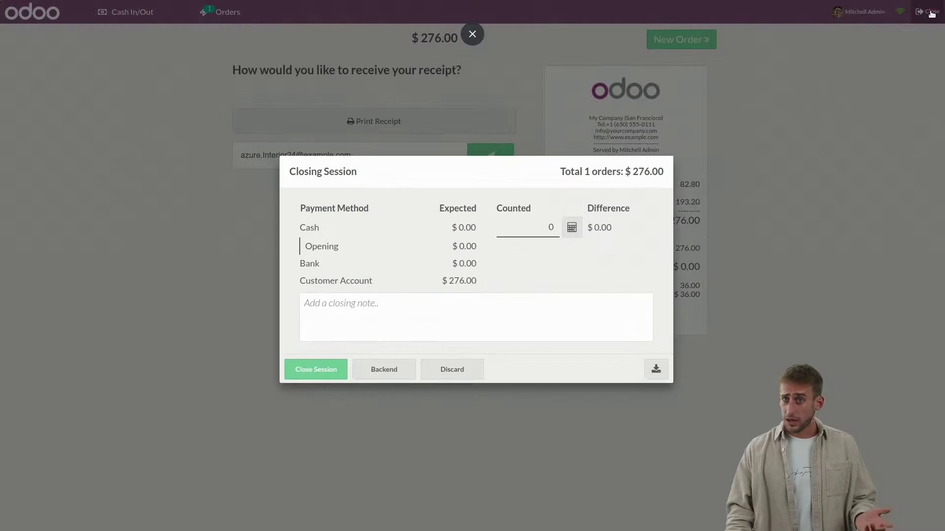
{"action": "left_click", "coordinate": [323, 374]}
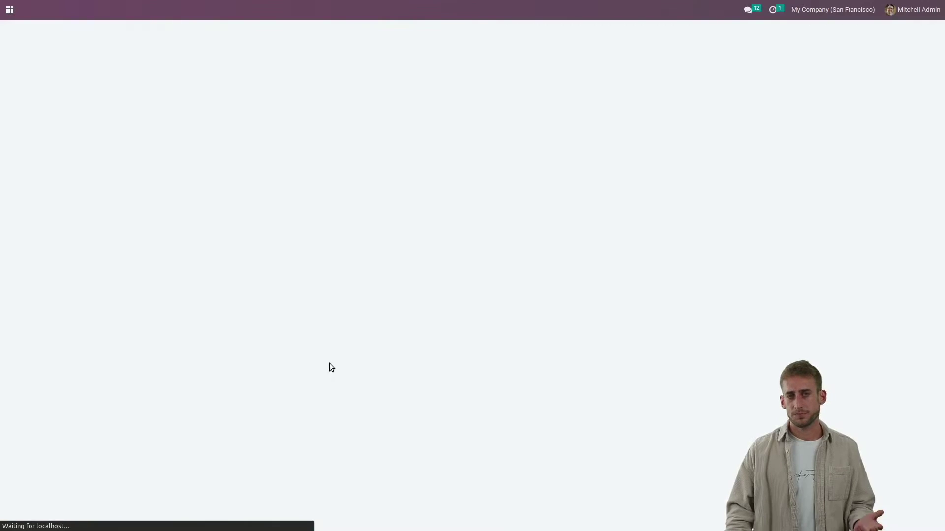